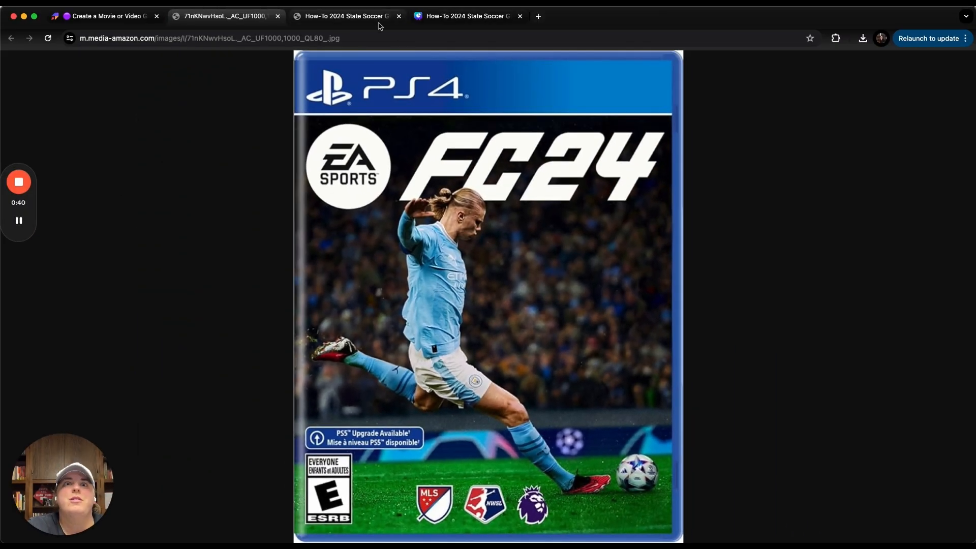
- View the finished NSAA 24 State Soccer graphic as a reference and return to the Canva design
click(379, 22)
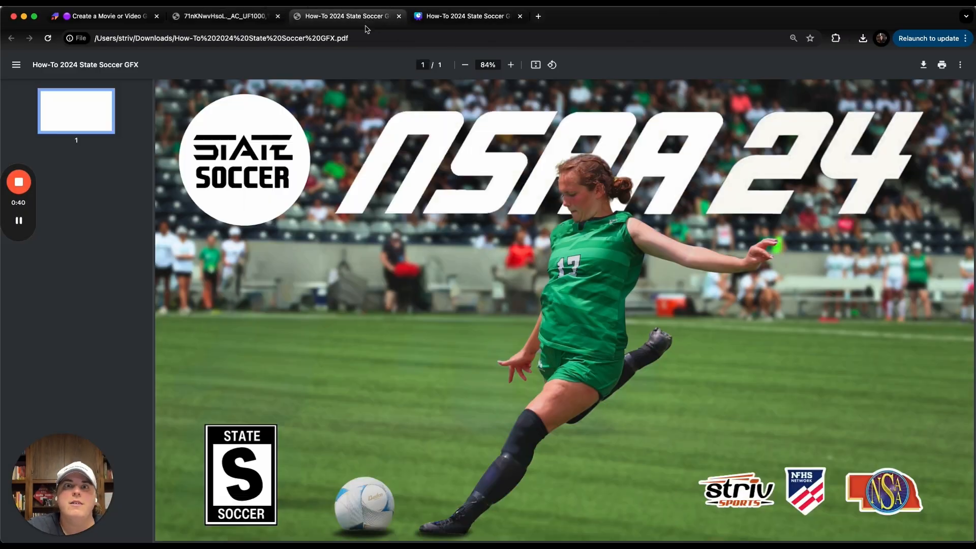
click(437, 16)
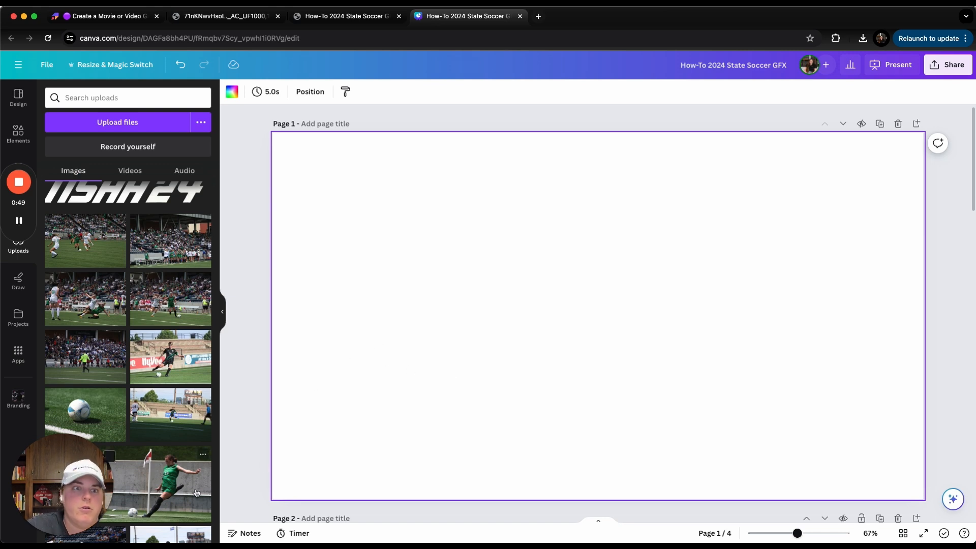
- Clear the corner-kick photo off page 1, place the uploaded match photo with the crowd, and set it as the page background
click(203, 454)
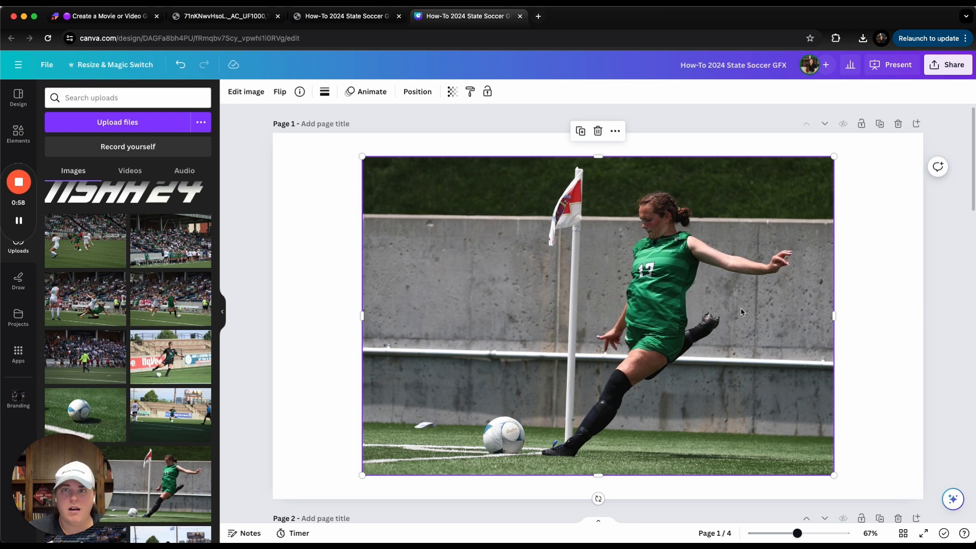
click(599, 132)
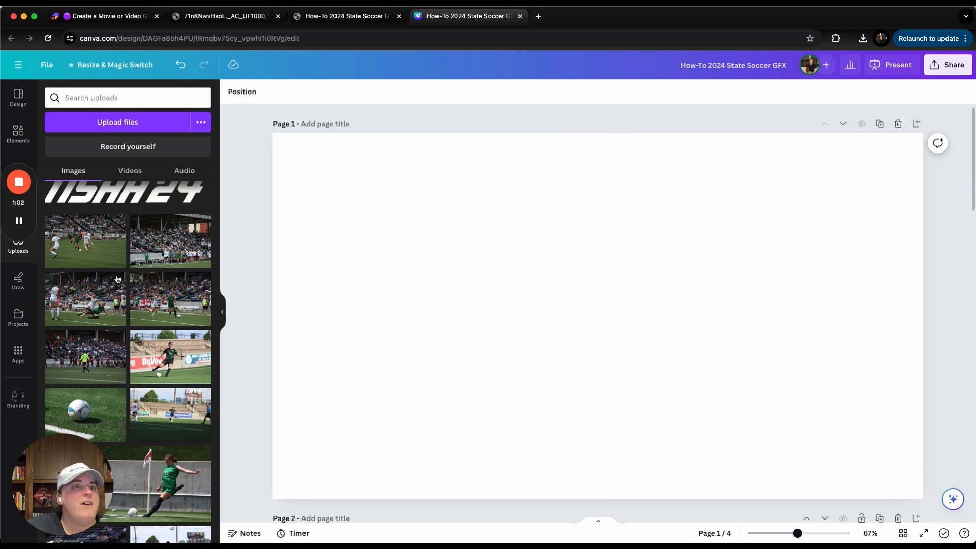
click(90, 249)
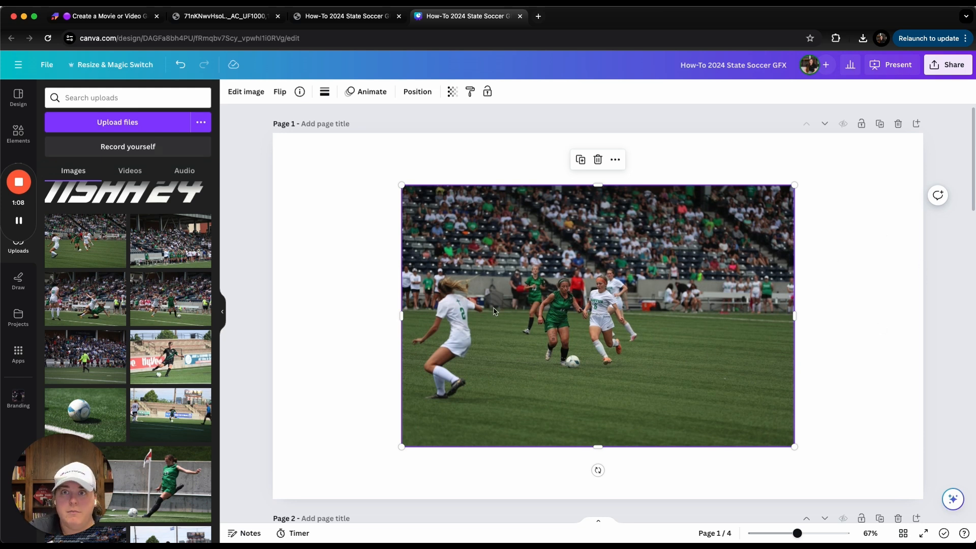
right_click(606, 280)
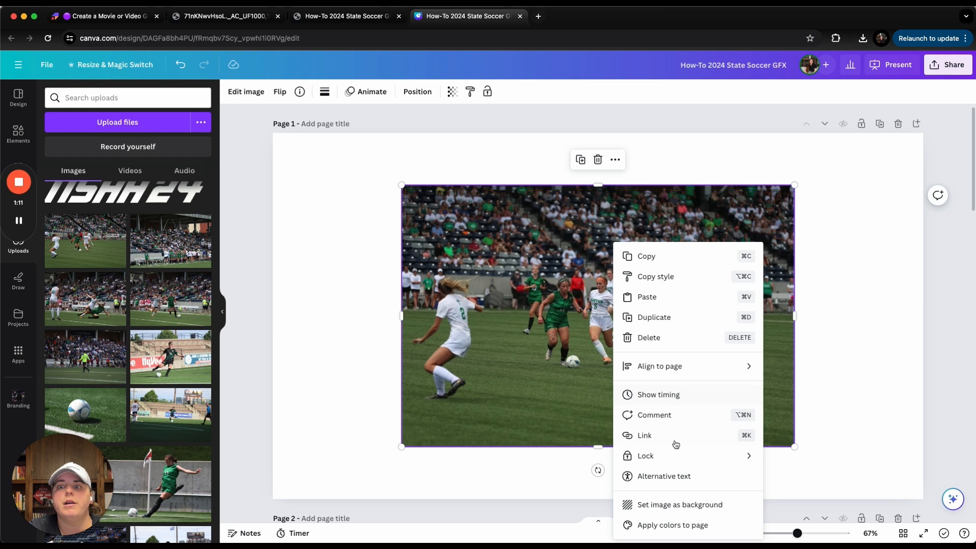
click(661, 503)
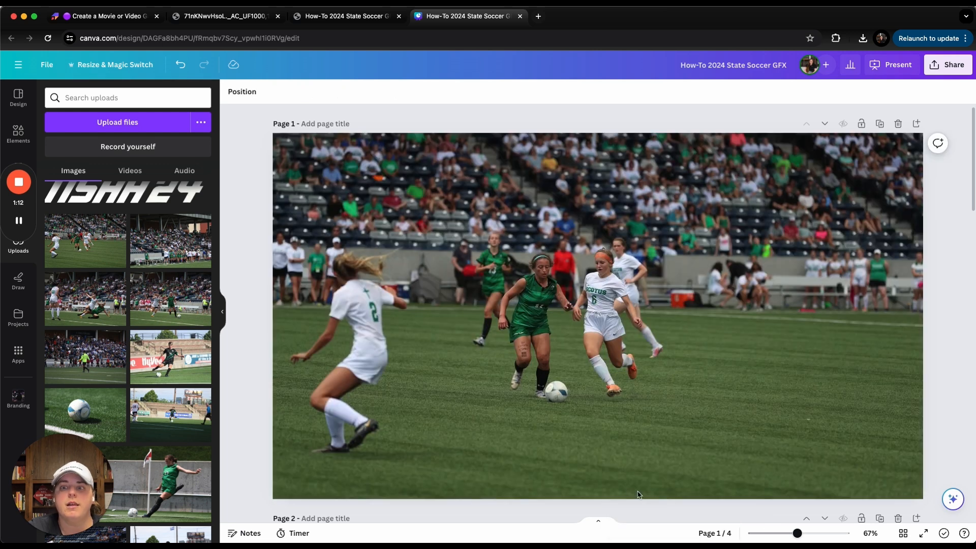
- Erase the players, the ball and leftover marks from the background photo's field with Magic Eraser
click(543, 269)
click(250, 92)
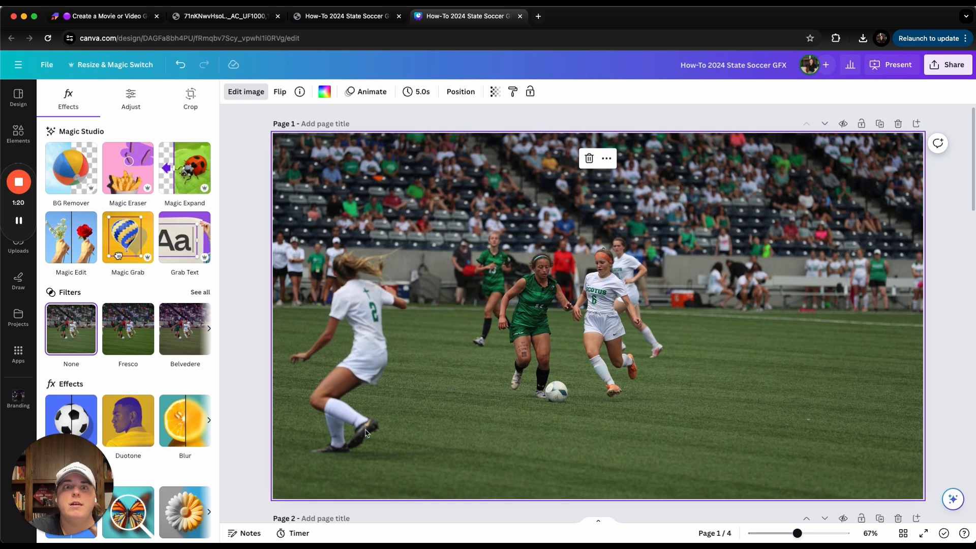
click(131, 184)
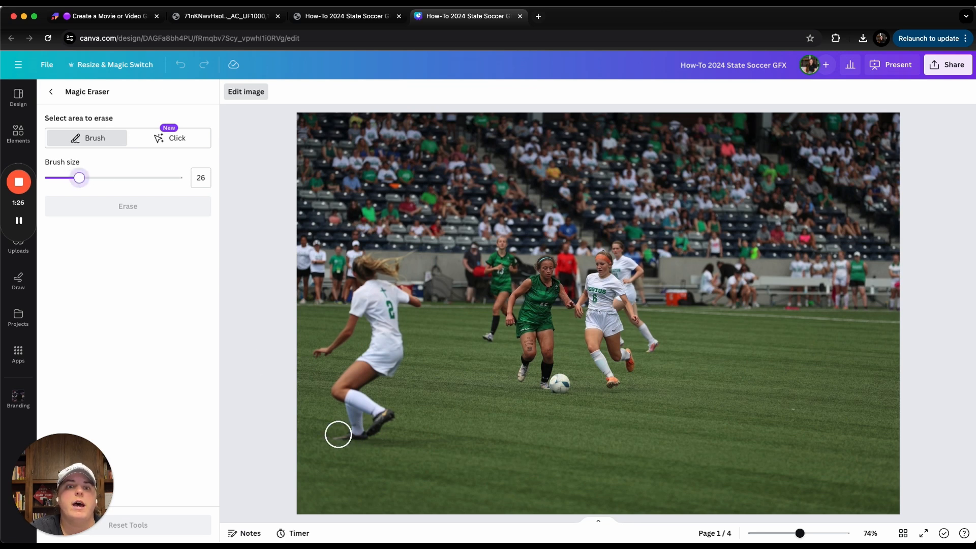
mouse_move(337, 433)
mouse_down()
mouse_move(360, 429)
mouse_move(341, 394)
mouse_move(364, 363)
mouse_move(373, 367)
mouse_move(366, 395)
mouse_move(395, 348)
mouse_move(397, 313)
mouse_move(364, 273)
mouse_move(368, 261)
mouse_move(398, 260)
mouse_up()
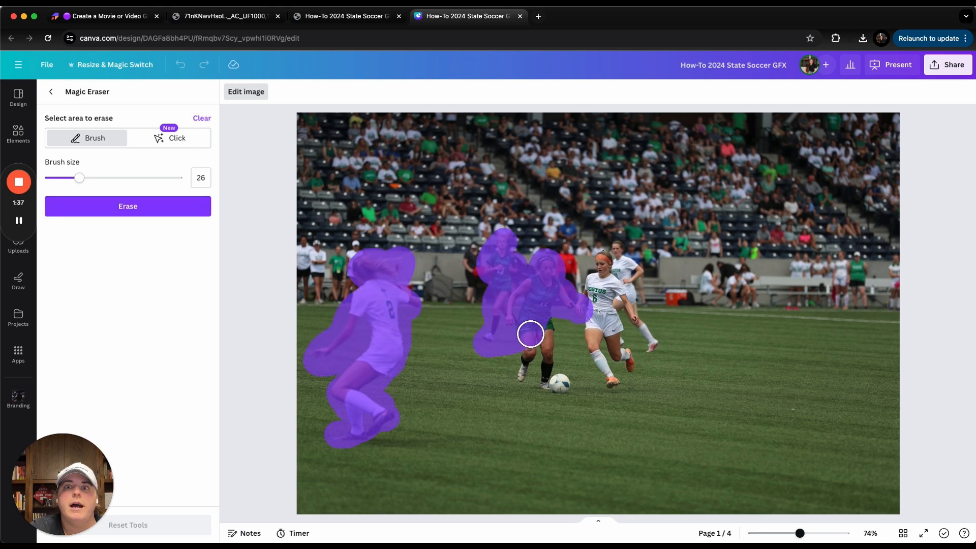
mouse_move(530, 334)
mouse_down()
mouse_move(563, 387)
mouse_move(548, 316)
mouse_move(526, 380)
mouse_move(612, 356)
mouse_move(631, 370)
mouse_move(608, 378)
mouse_move(622, 372)
mouse_move(600, 266)
mouse_move(615, 250)
mouse_move(645, 346)
mouse_move(632, 272)
mouse_move(607, 287)
mouse_move(591, 350)
mouse_move(584, 306)
mouse_up()
click(135, 207)
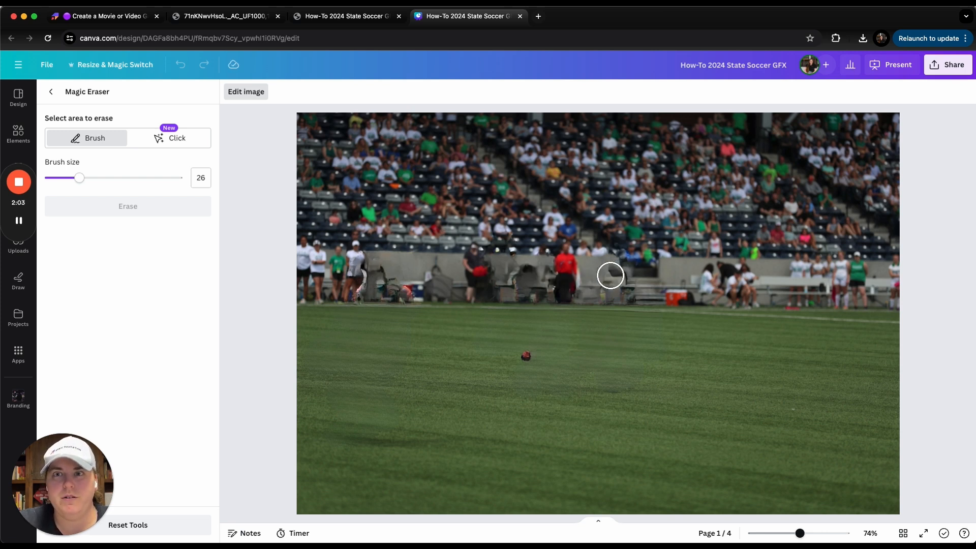
mouse_move(612, 275)
mouse_down()
mouse_move(612, 323)
mouse_move(566, 363)
mouse_move(516, 370)
mouse_move(544, 356)
mouse_move(630, 379)
mouse_move(579, 336)
mouse_move(372, 300)
mouse_move(365, 265)
mouse_move(388, 306)
mouse_move(411, 245)
mouse_move(414, 279)
mouse_move(382, 285)
mouse_move(349, 246)
mouse_move(411, 300)
mouse_move(353, 356)
mouse_move(281, 376)
mouse_move(397, 389)
mouse_move(469, 418)
mouse_move(324, 429)
mouse_move(535, 384)
mouse_move(612, 351)
mouse_move(524, 345)
mouse_move(535, 338)
mouse_move(492, 276)
mouse_move(529, 307)
mouse_move(486, 280)
mouse_move(587, 310)
mouse_move(578, 323)
mouse_move(654, 297)
mouse_move(631, 322)
mouse_move(638, 342)
mouse_move(651, 312)
mouse_move(661, 336)
mouse_up()
click(112, 208)
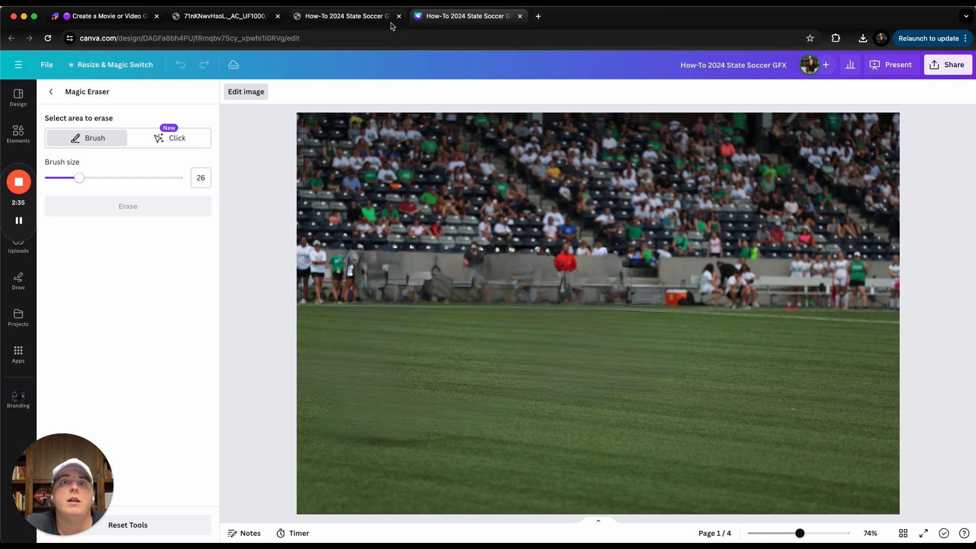
- Check the crowd and field background on the FC 24 cover reference and return to the Canva design
click(226, 16)
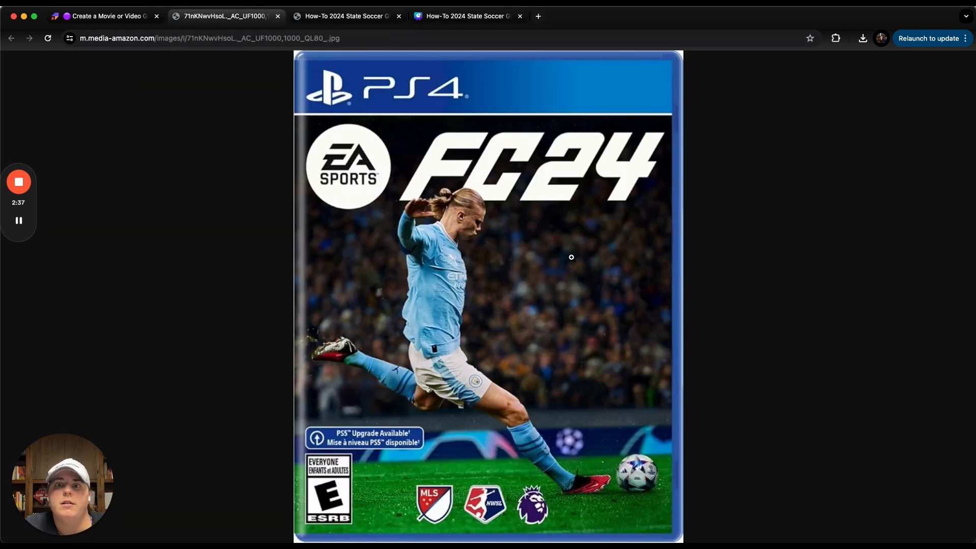
click(457, 16)
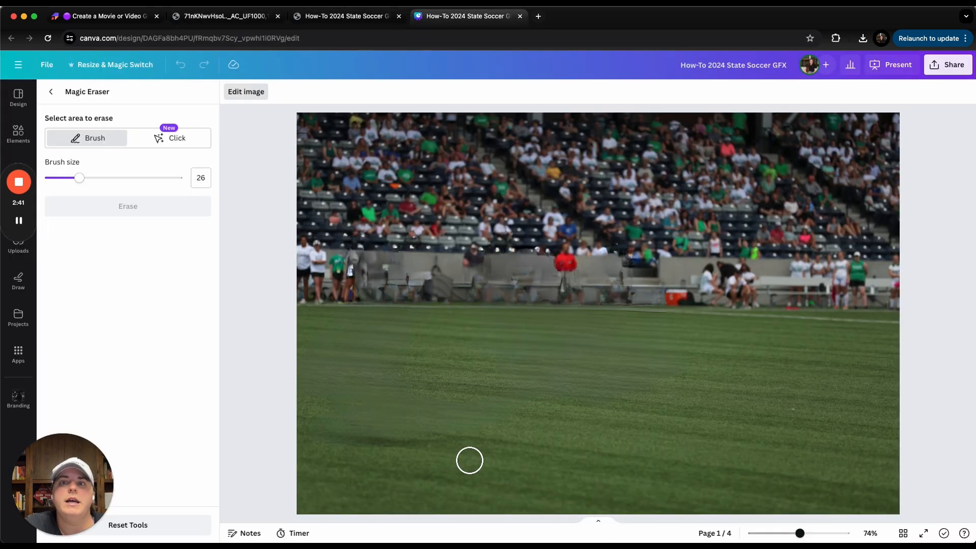
- Leave Magic Eraser and blur the whole background photo with an intensity of 20
click(49, 93)
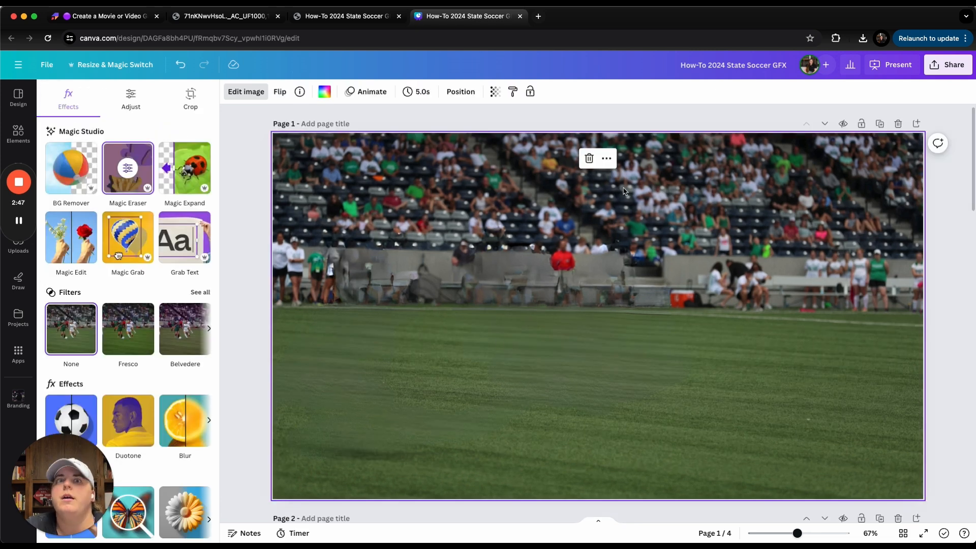
scroll(152, 277, down, 1)
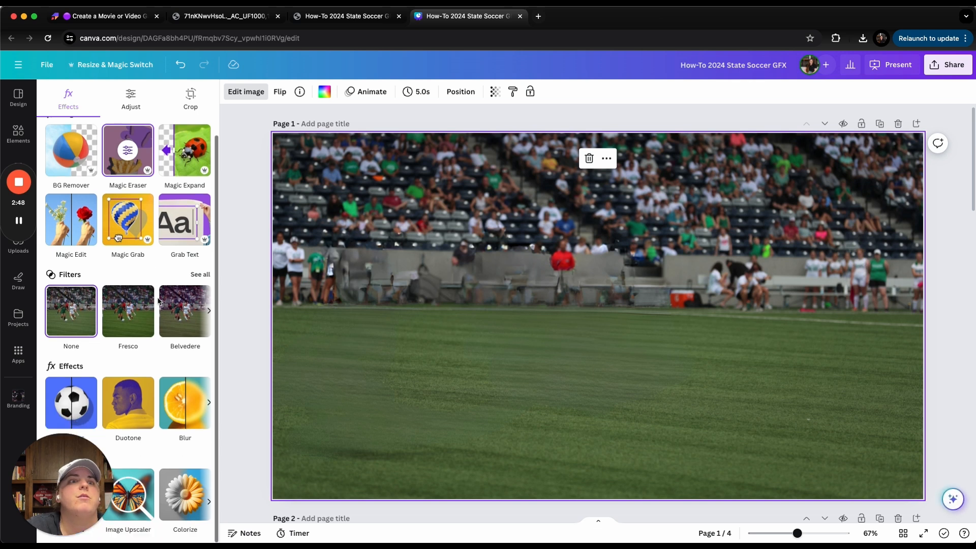
click(192, 403)
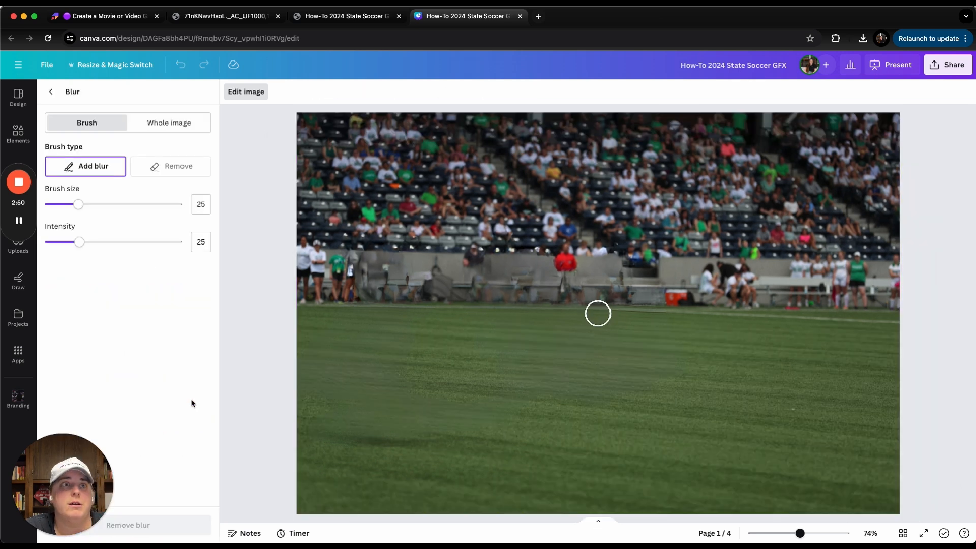
click(178, 125)
mouse_move(62, 168)
mouse_down()
mouse_move(53, 170)
mouse_move(81, 173)
mouse_move(72, 173)
mouse_up()
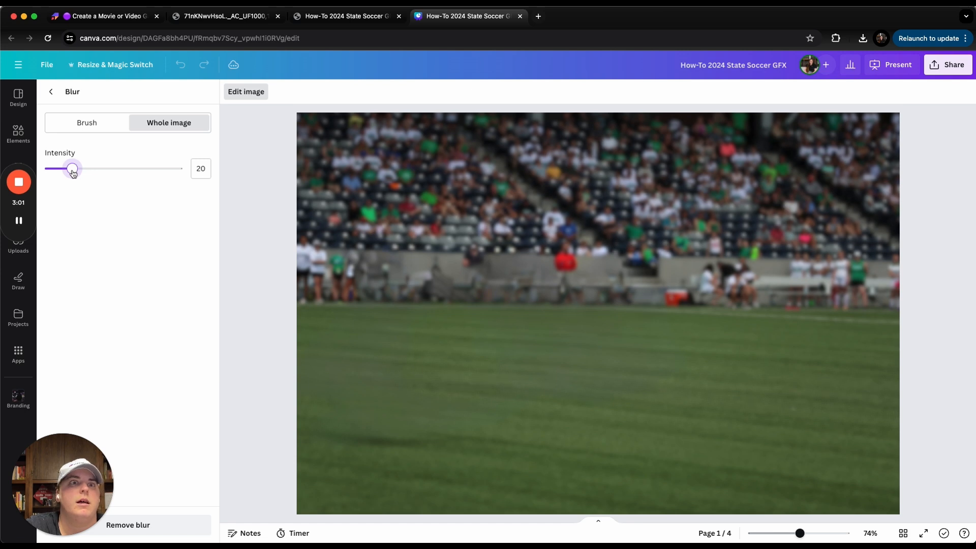
click(51, 92)
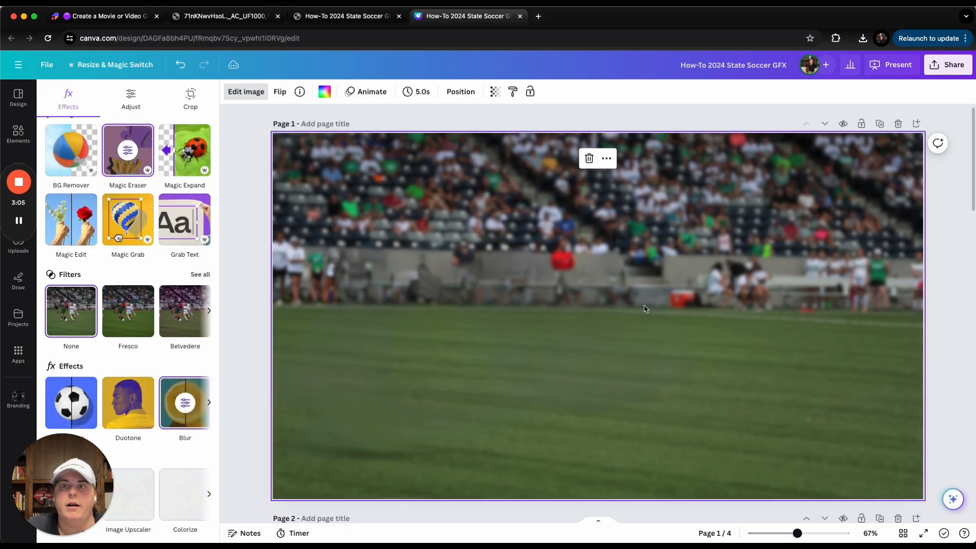
- Adjust the background photo's light with brightness 24, contrast 17, highlights -34 and shadows 33
click(130, 92)
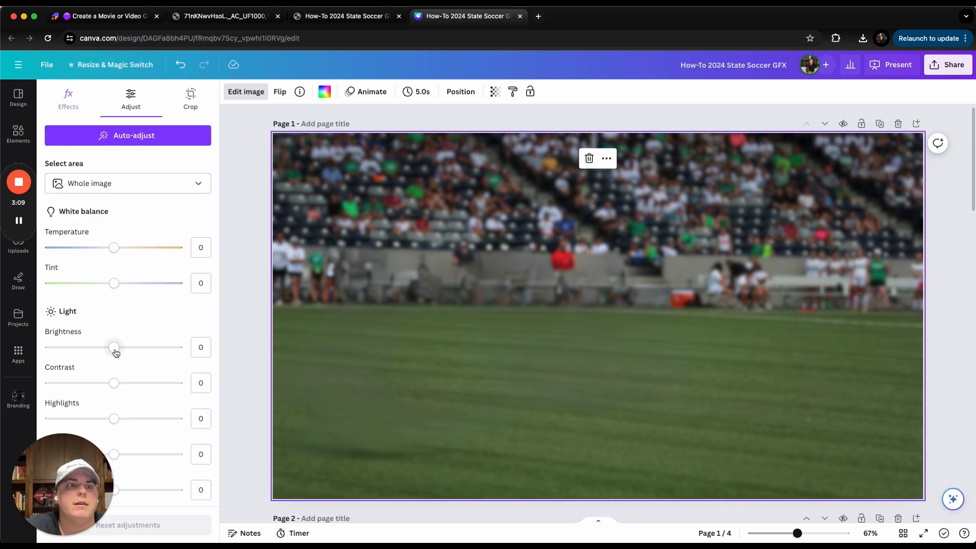
drag(114, 347, 126, 385)
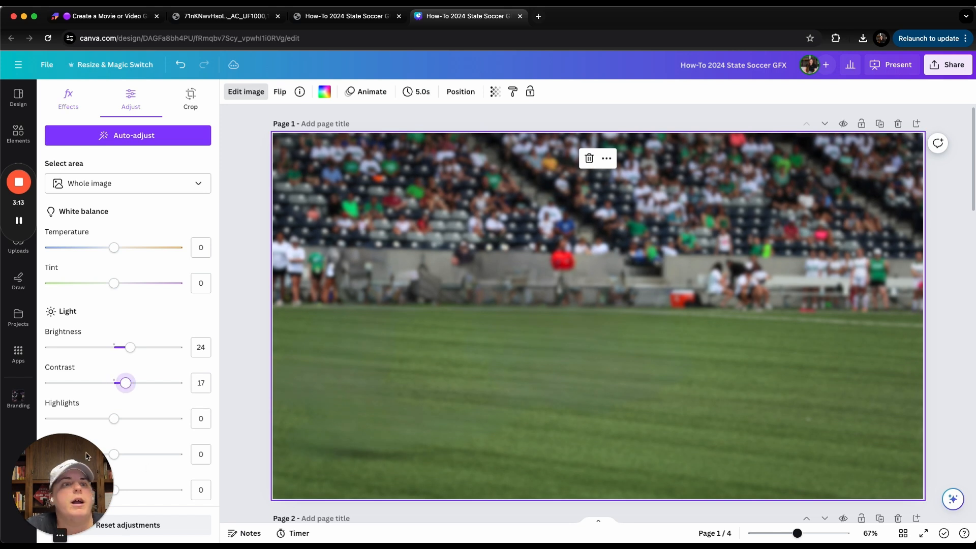
scroll(142, 385, down, 3)
drag(114, 351, 90, 353)
drag(114, 387, 136, 390)
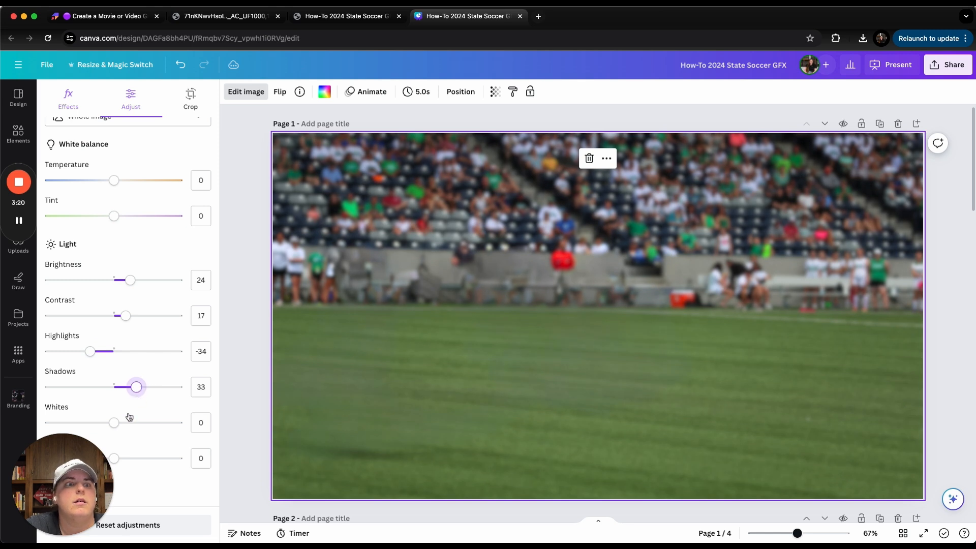
- Set the background photo's whites to -10 and blacks to 18, and raise its brightness to 39
scroll(122, 407, down, 2)
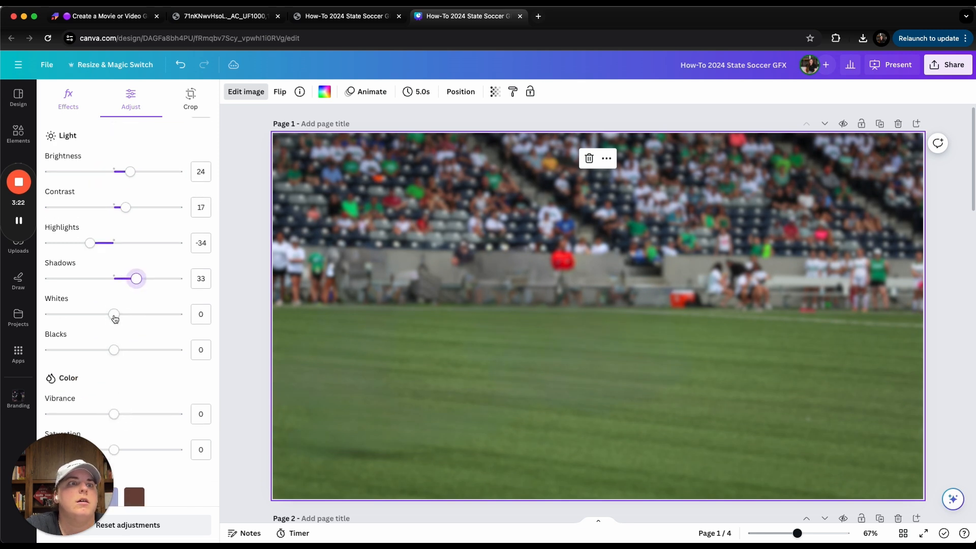
drag(114, 314, 106, 315)
drag(113, 350, 126, 349)
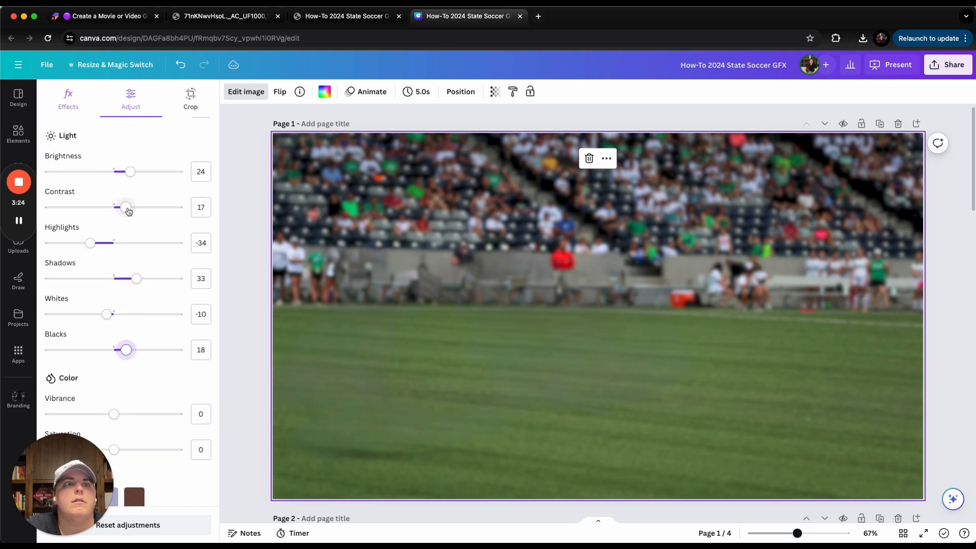
drag(130, 172, 141, 175)
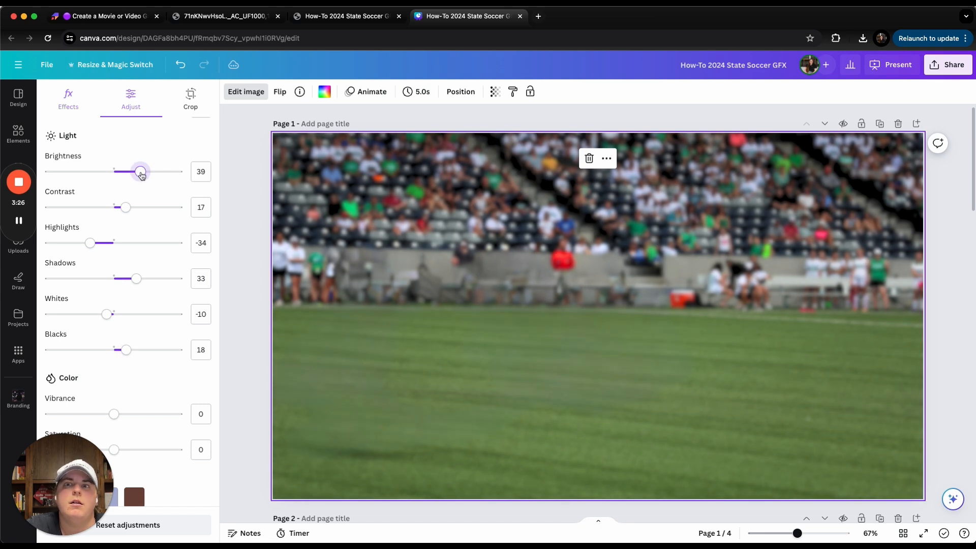
- Set the background photo's vibrance to 25, saturation to 10 and sharpness to 7, and adjust its brightness to 32
scroll(117, 254, down, 2)
drag(114, 280, 131, 279)
drag(114, 315, 120, 315)
scroll(119, 315, down, 1)
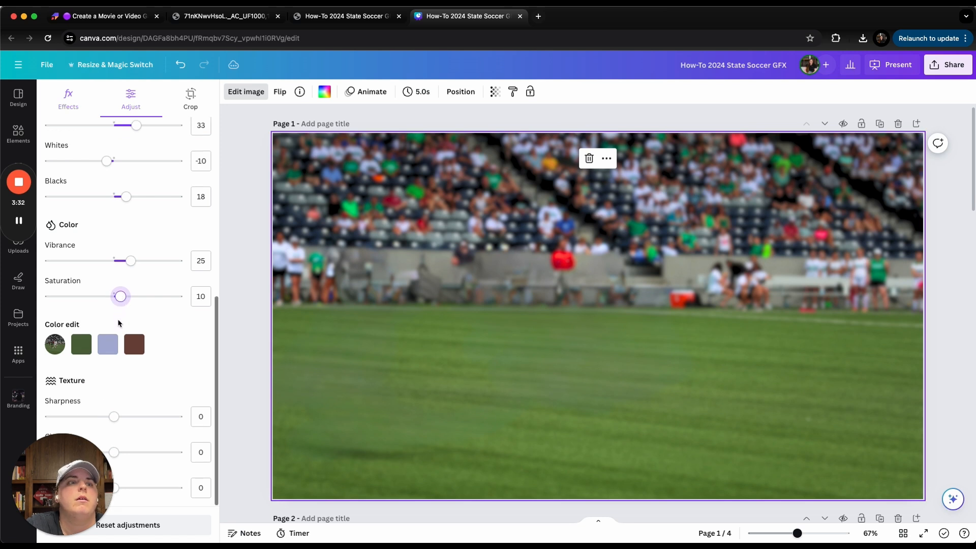
drag(114, 416, 118, 417)
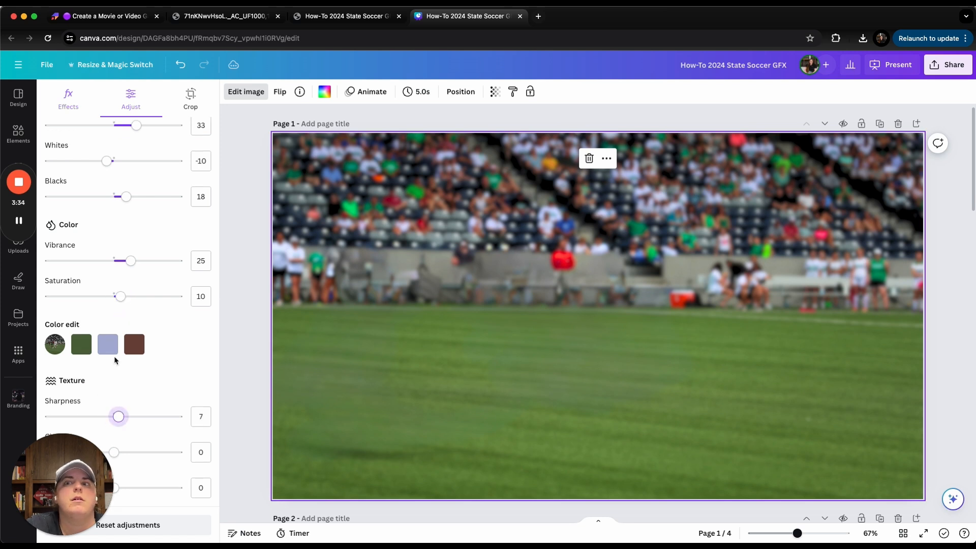
scroll(128, 416, up, 6)
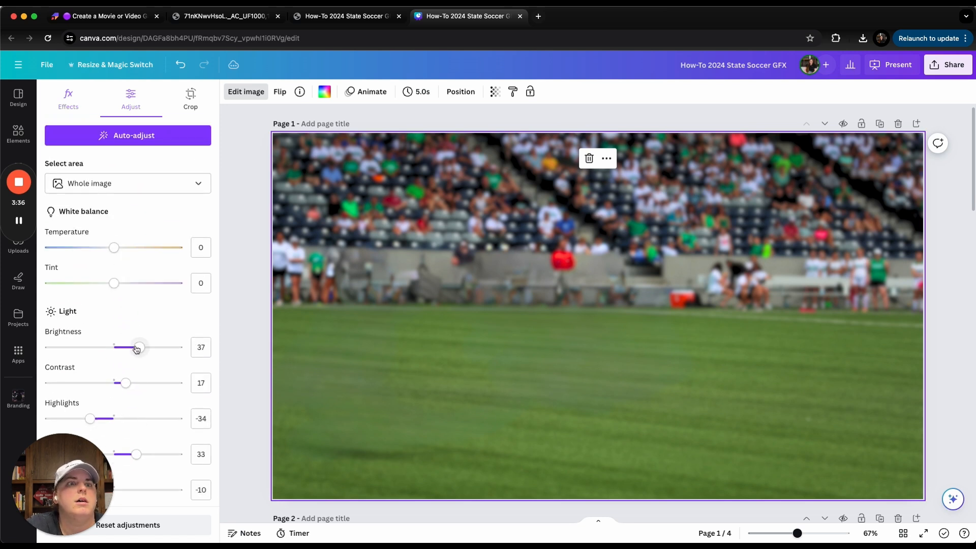
drag(138, 350, 137, 349)
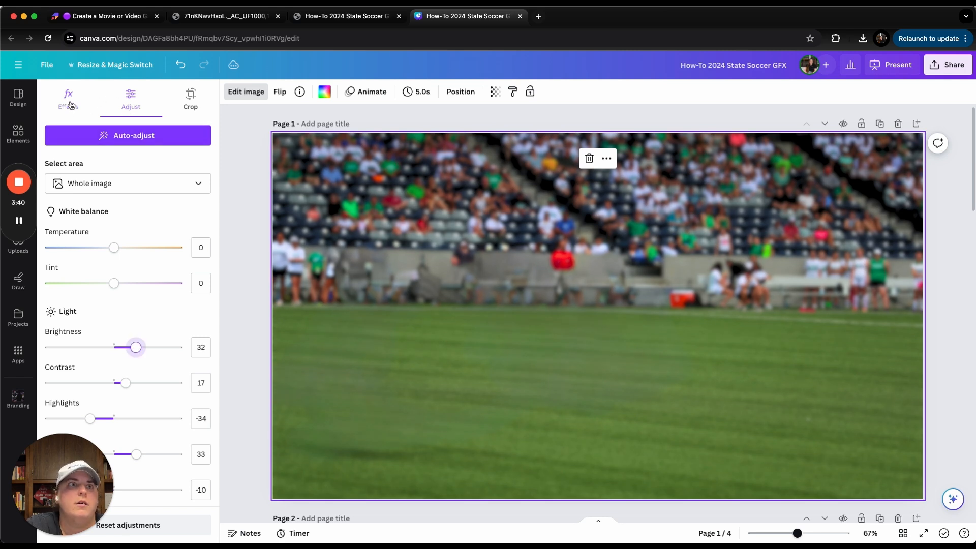
- Place the corner-kick photo of the player in green over the blurred stadium and remove the photo's background
click(69, 101)
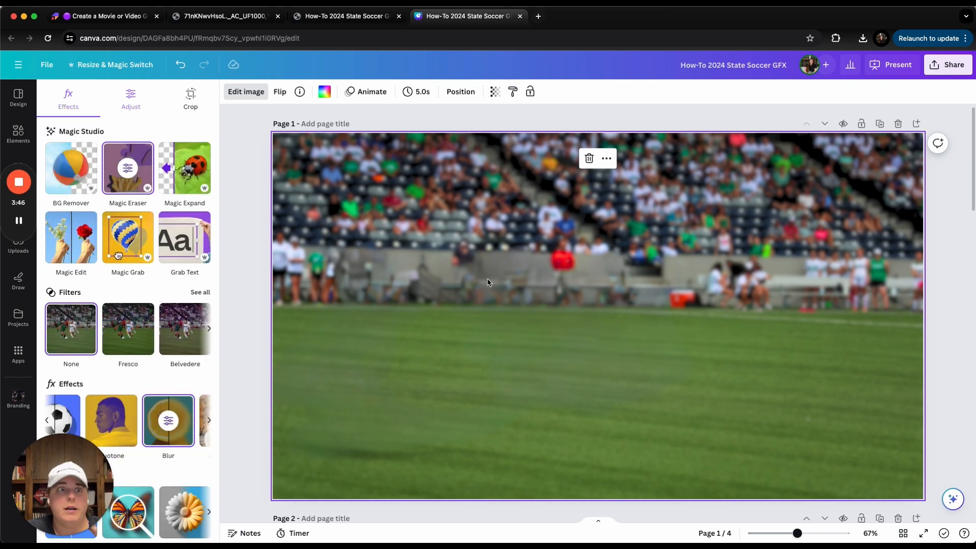
scroll(127, 356, down, 2)
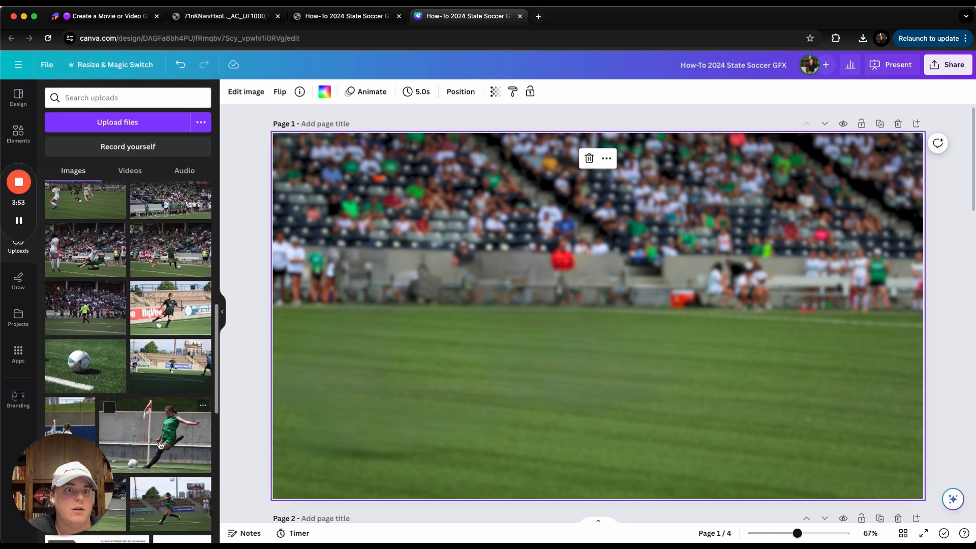
click(155, 434)
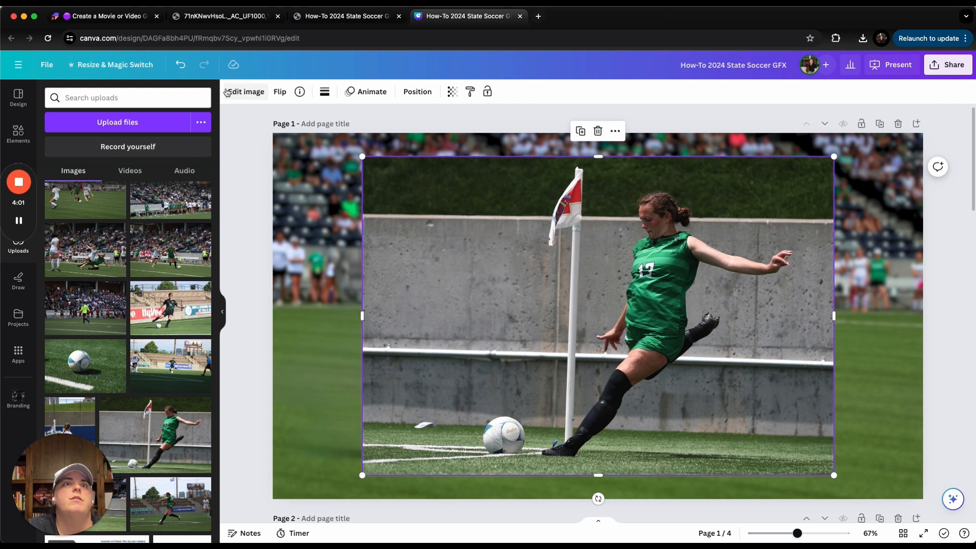
click(250, 95)
click(76, 202)
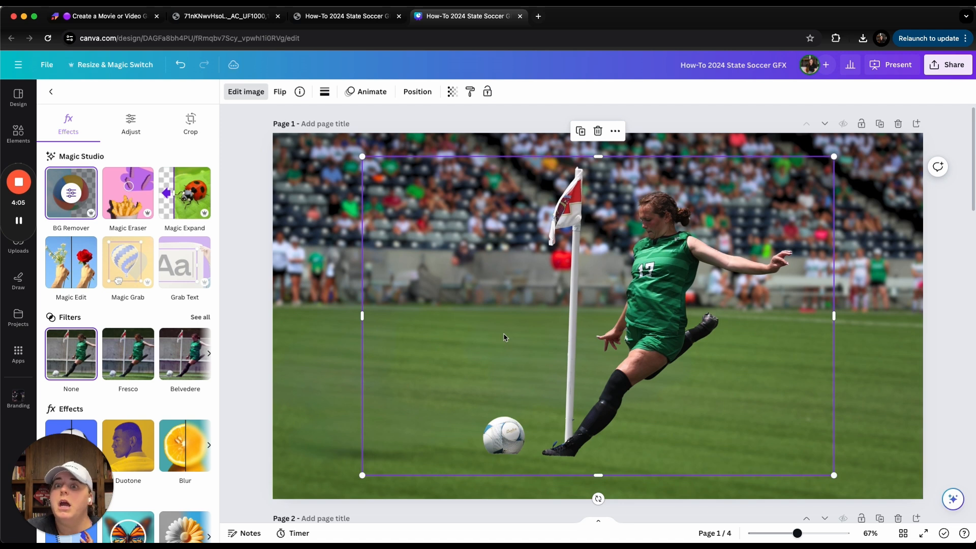
- Erase the corner flag and its pole from the player cutout with the background remover's Erase brush at size 41
click(74, 195)
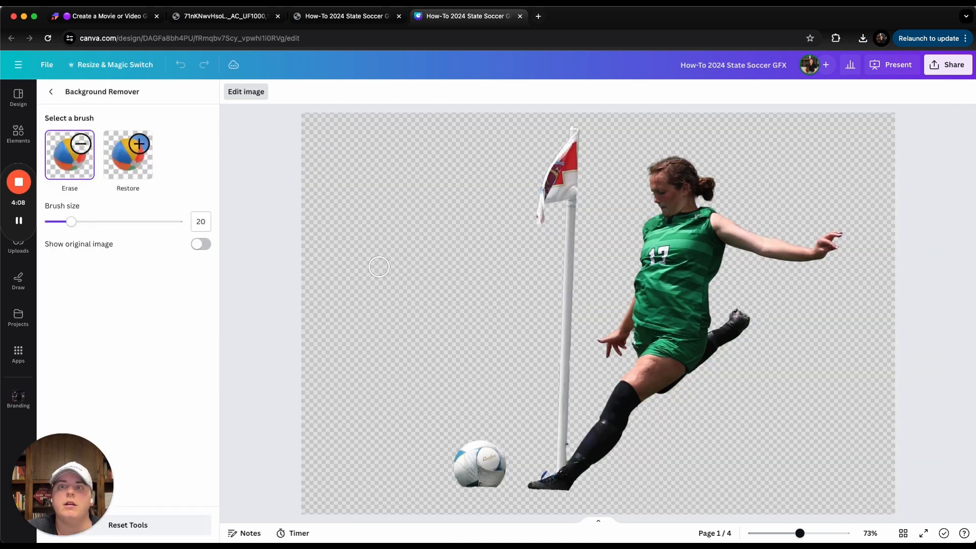
click(101, 226)
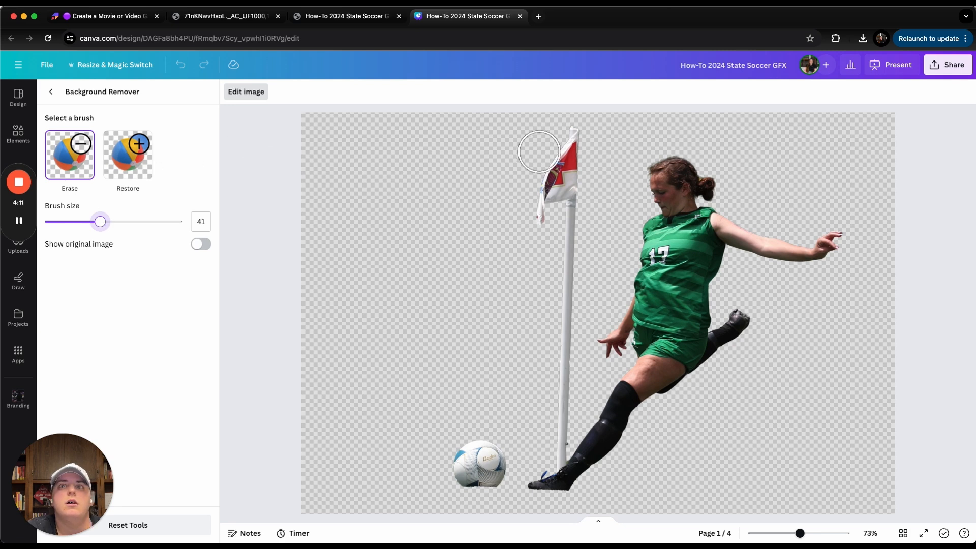
mouse_move(539, 151)
mouse_down()
mouse_move(568, 139)
mouse_move(554, 184)
mouse_move(561, 205)
mouse_move(541, 212)
mouse_move(558, 219)
mouse_move(559, 235)
mouse_move(550, 437)
mouse_up()
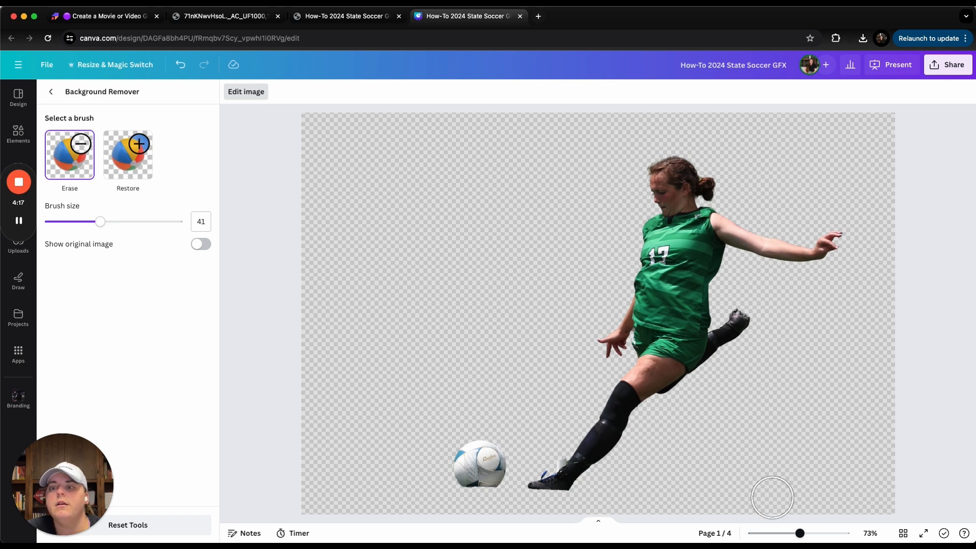
- Erase the leftover pole beside the player's shoe with brush size 6, and check the foot against the original image using the Restore brush
drag(799, 533, 830, 533)
scroll(744, 448, down, 10)
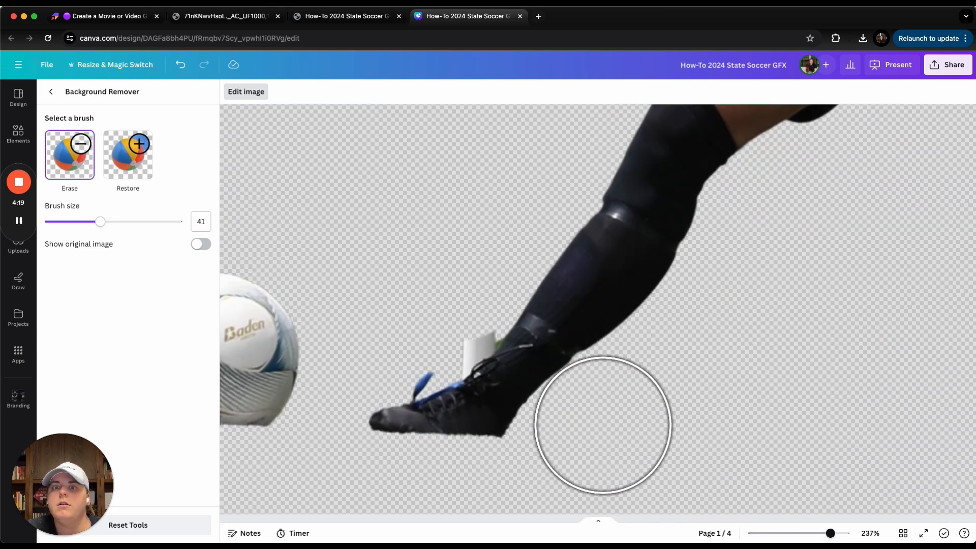
click(51, 222)
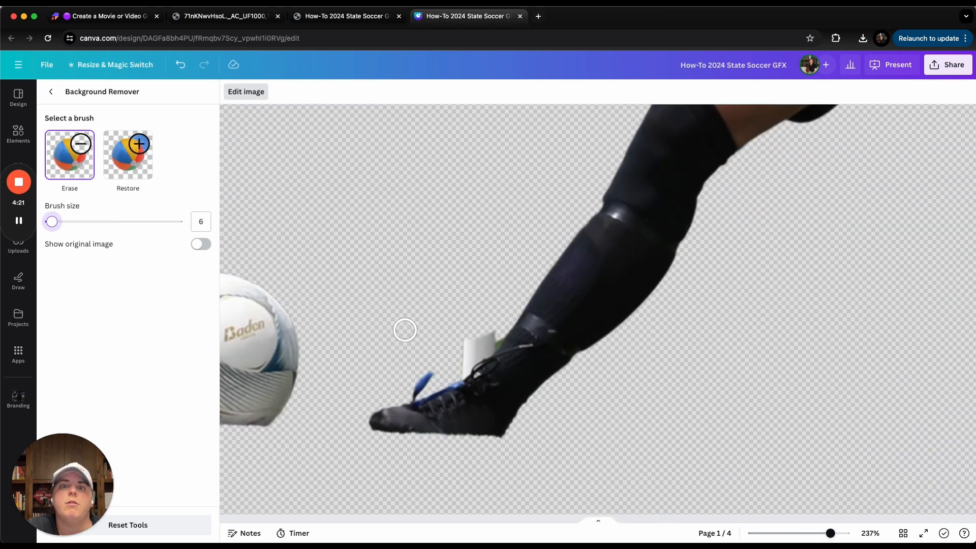
mouse_move(435, 366)
mouse_down()
mouse_move(411, 389)
mouse_move(450, 377)
mouse_move(495, 325)
mouse_move(451, 372)
mouse_up()
click(128, 155)
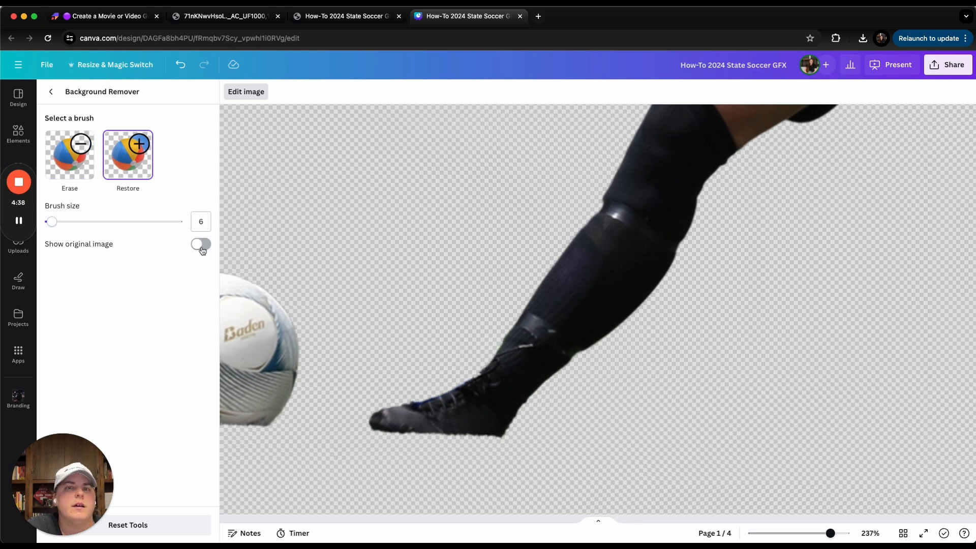
click(201, 244)
click(201, 244)
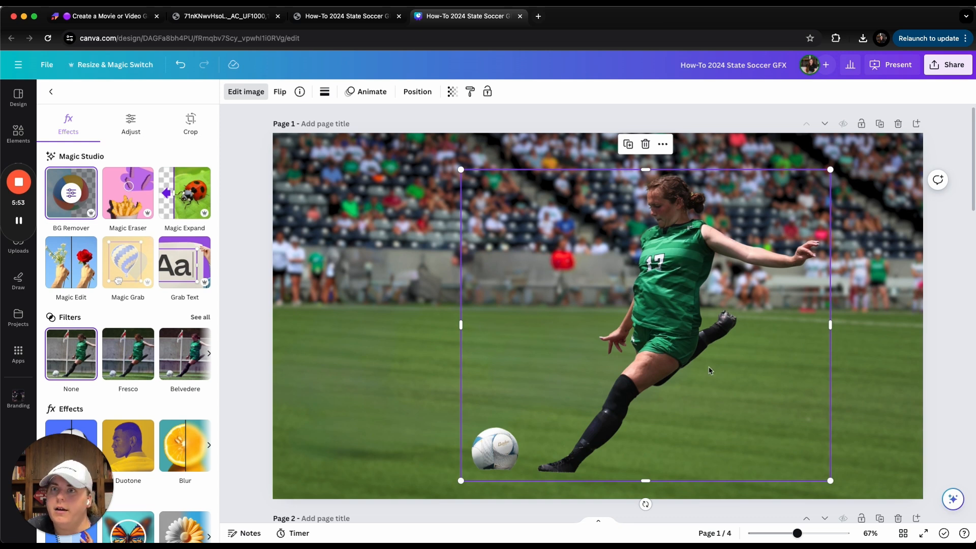
- Nudge the player cutout upward and set its brightness to 48, contrast to -40, highlights to -27 and shadows to 32
drag(685, 413, 689, 404)
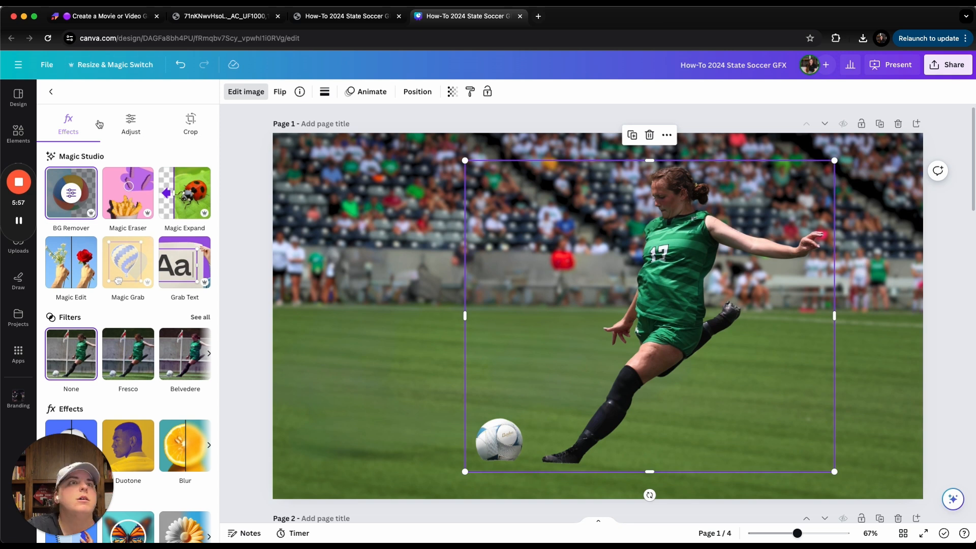
click(130, 122)
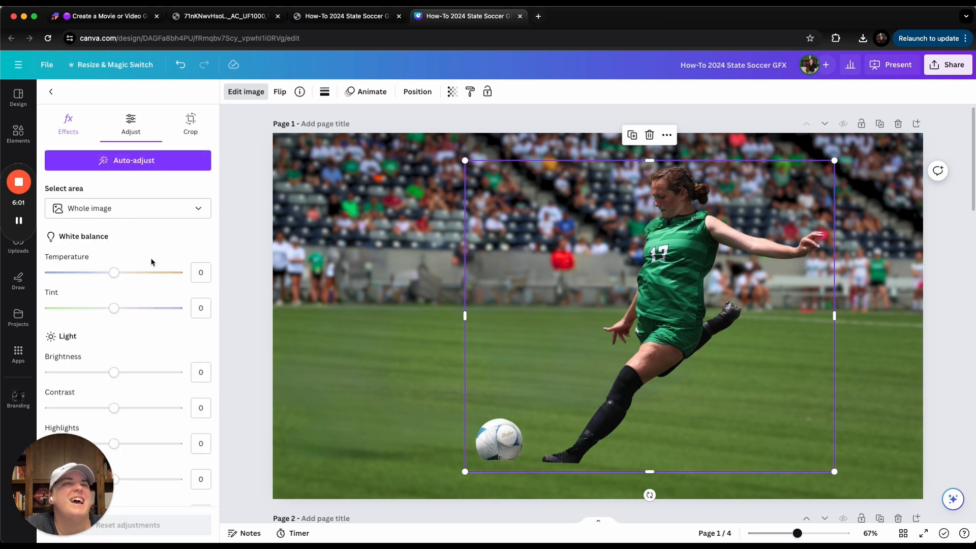
scroll(157, 280, down, 2)
drag(116, 326, 148, 326)
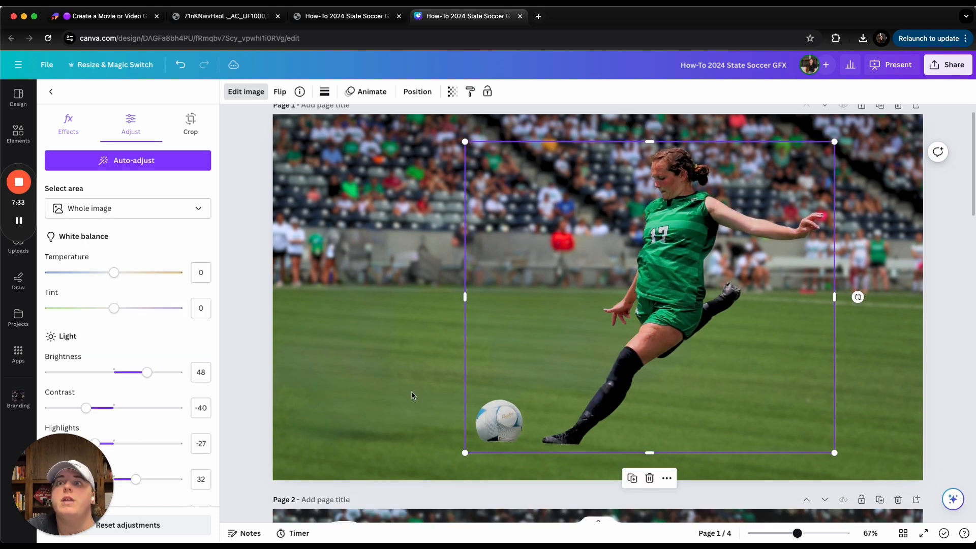
click(412, 394)
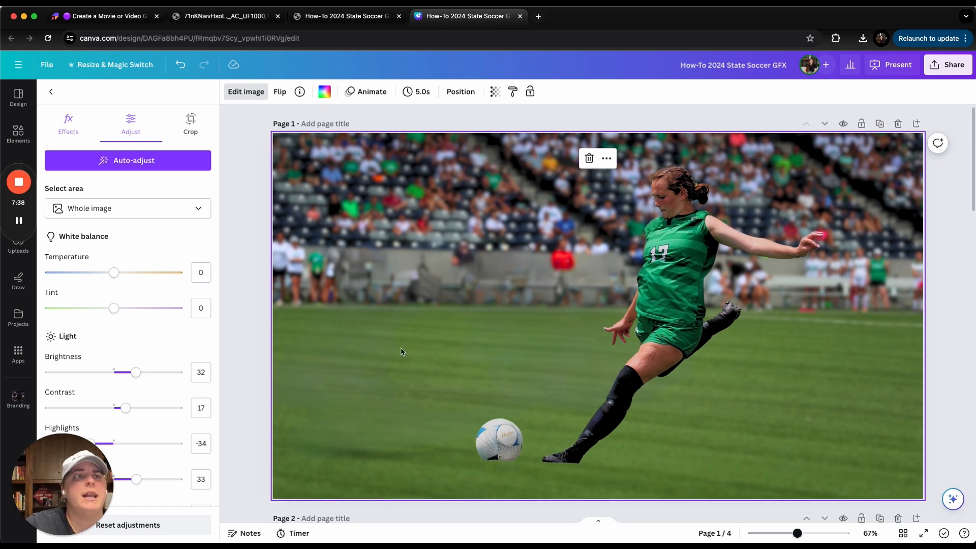
- Place the uploaded white NSAA 24 logo across the top of the page and give it a Drop shadow
click(16, 256)
click(99, 305)
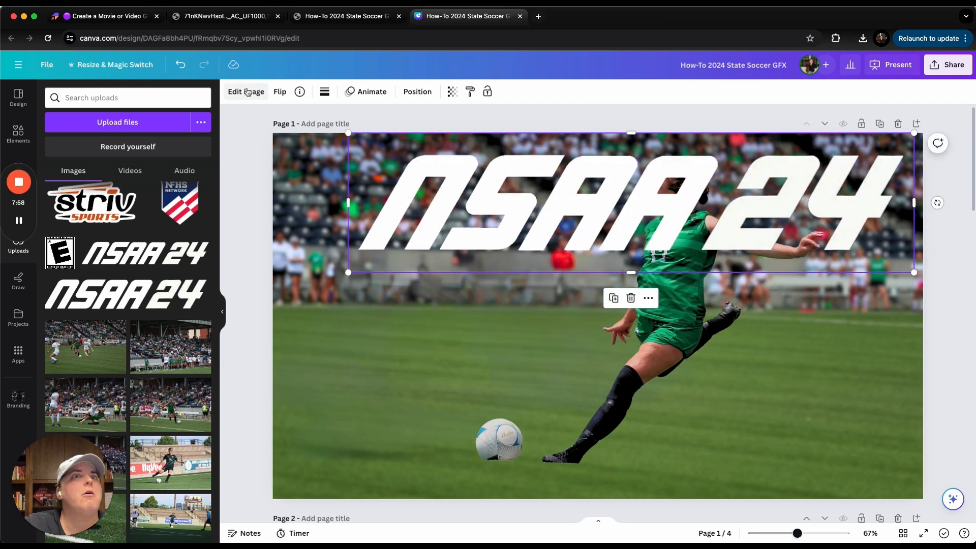
click(246, 92)
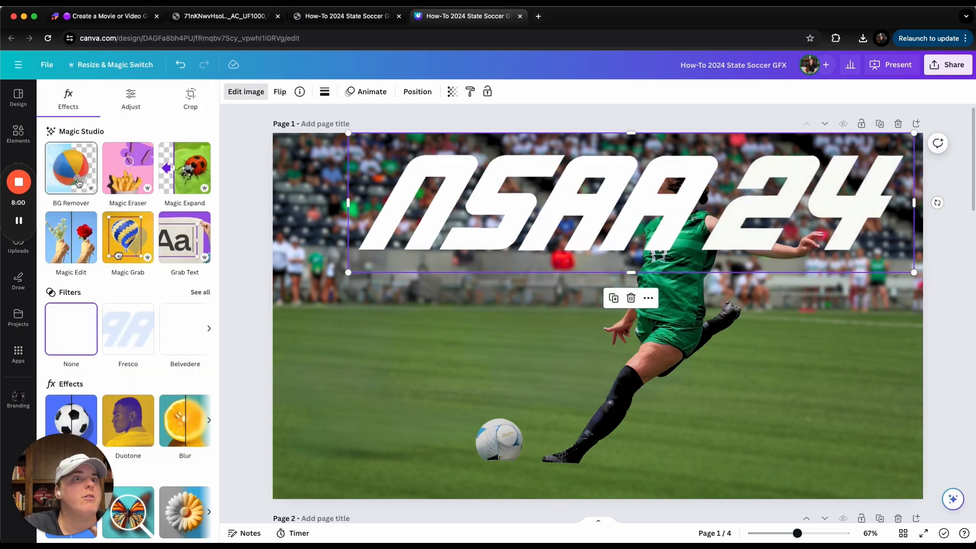
scroll(98, 332, down, 1)
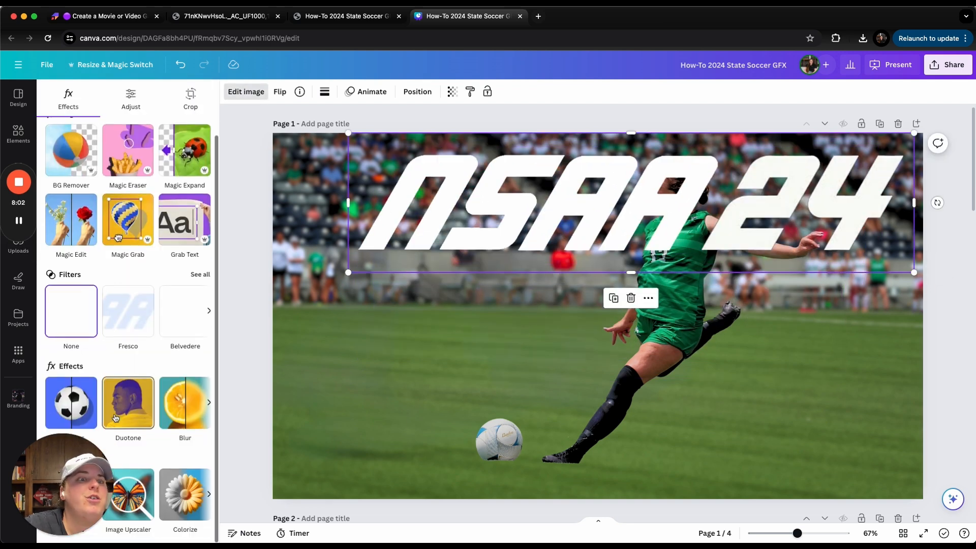
click(65, 405)
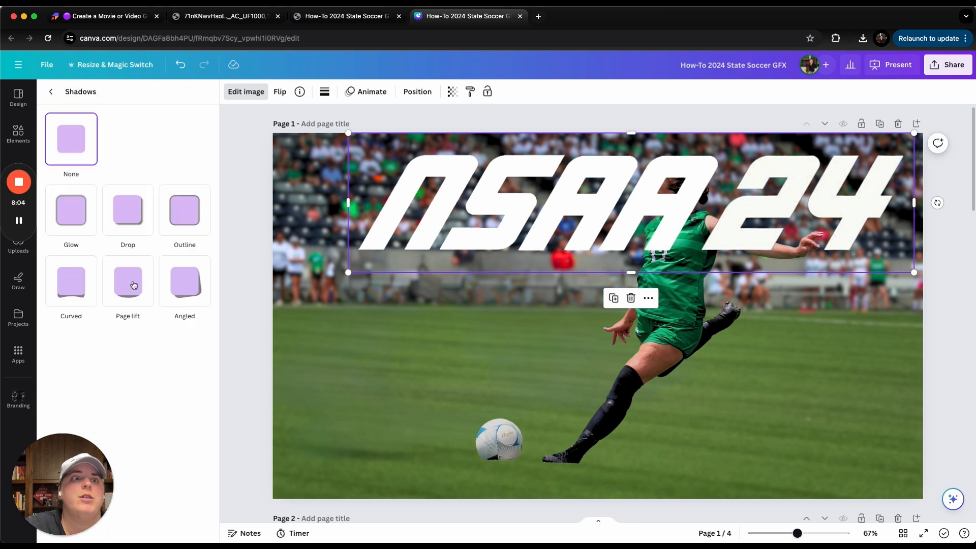
click(117, 219)
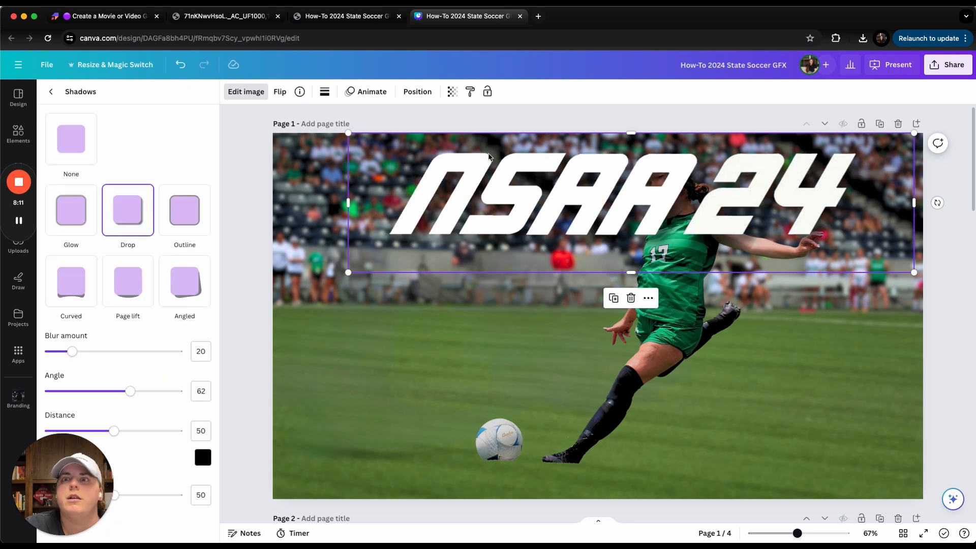
- Send the NSAA 24 logo to the back so it sits behind the player
right_click(531, 194)
mouse_move(582, 324)
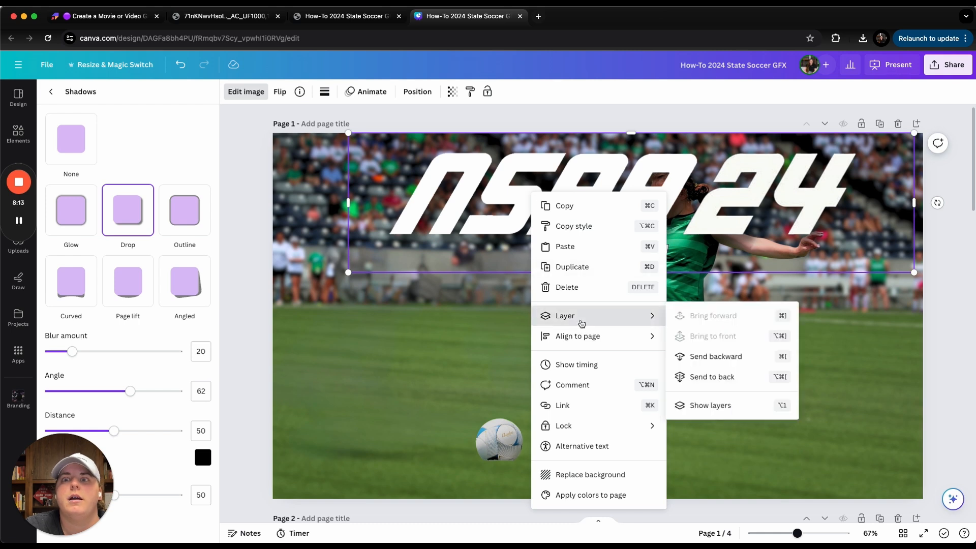
click(740, 379)
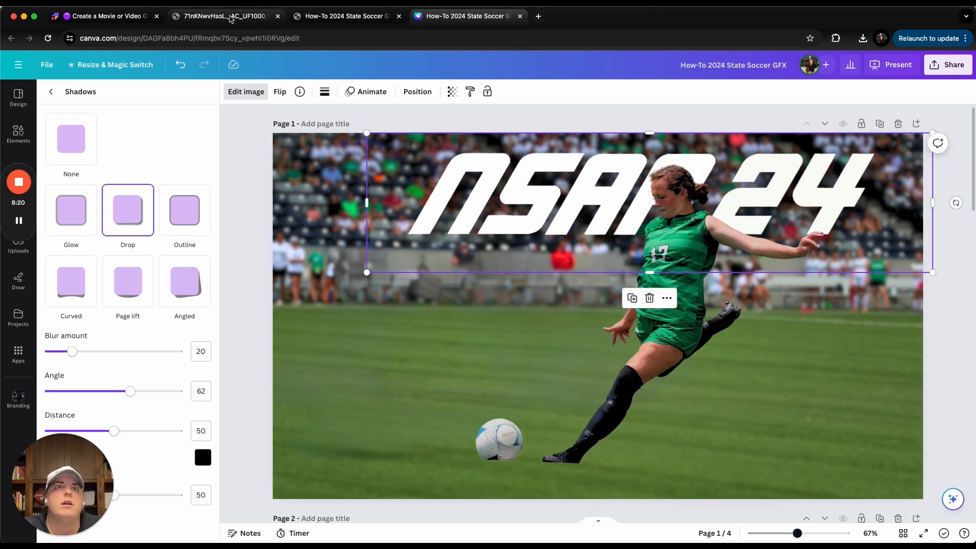
- Compare the layout with the FC 24 cover and the finished State Soccer graphic, and shift the NSAA 24 logo slightly right
click(229, 21)
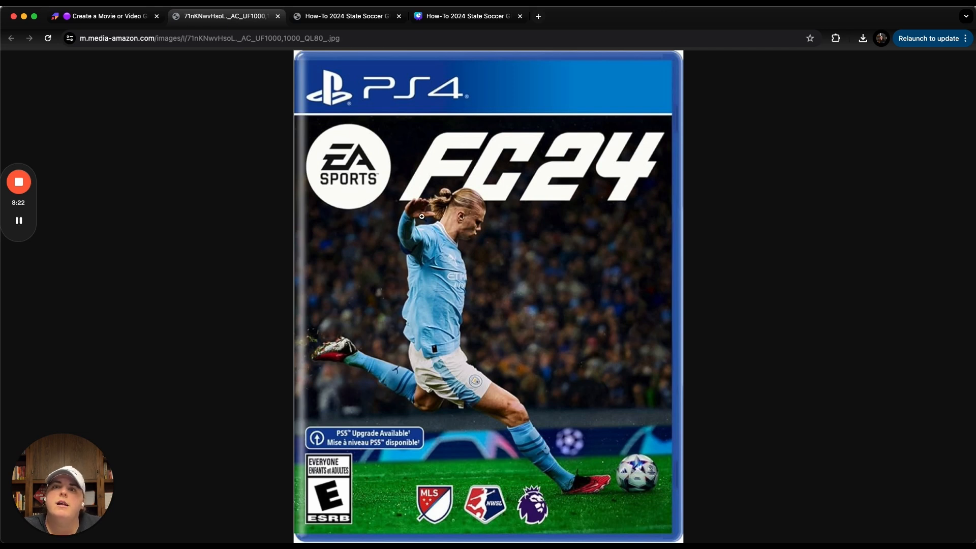
click(350, 20)
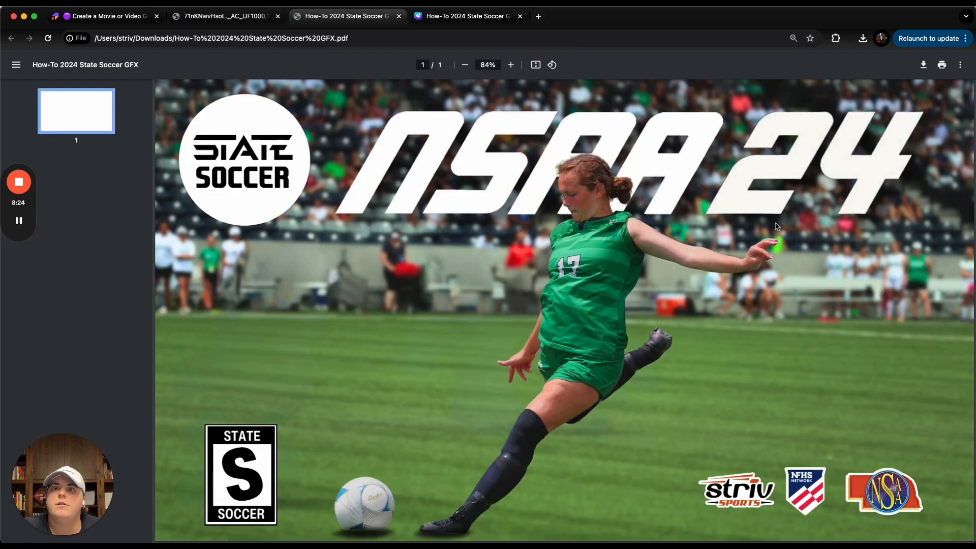
click(467, 17)
drag(844, 178, 861, 177)
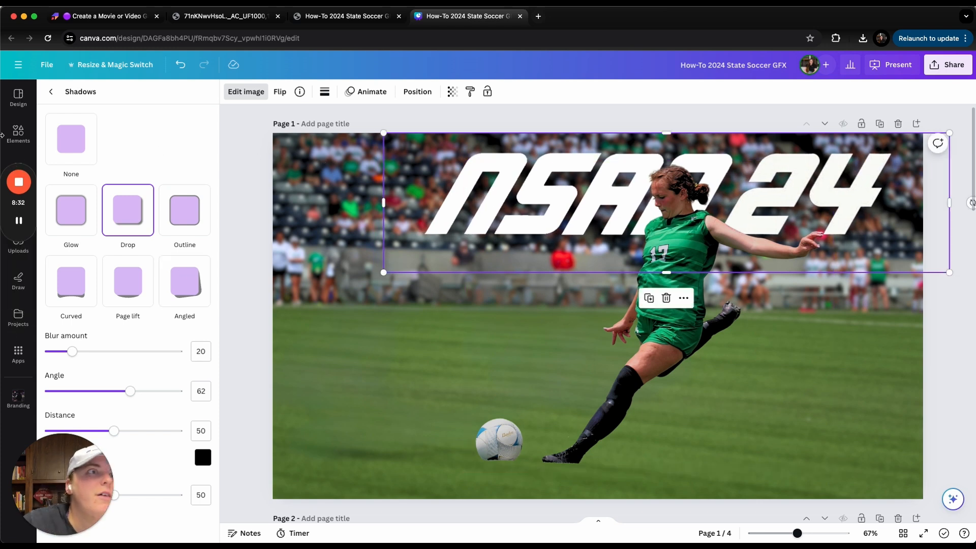
- Add a circle to the left of the NSAA 24 logo, vertically aligned with it, and fill it white
click(19, 133)
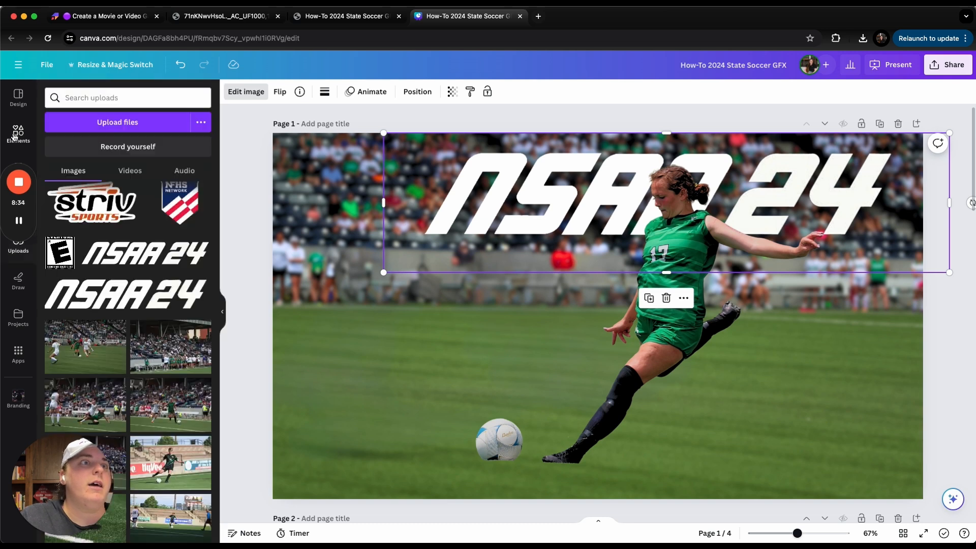
click(186, 253)
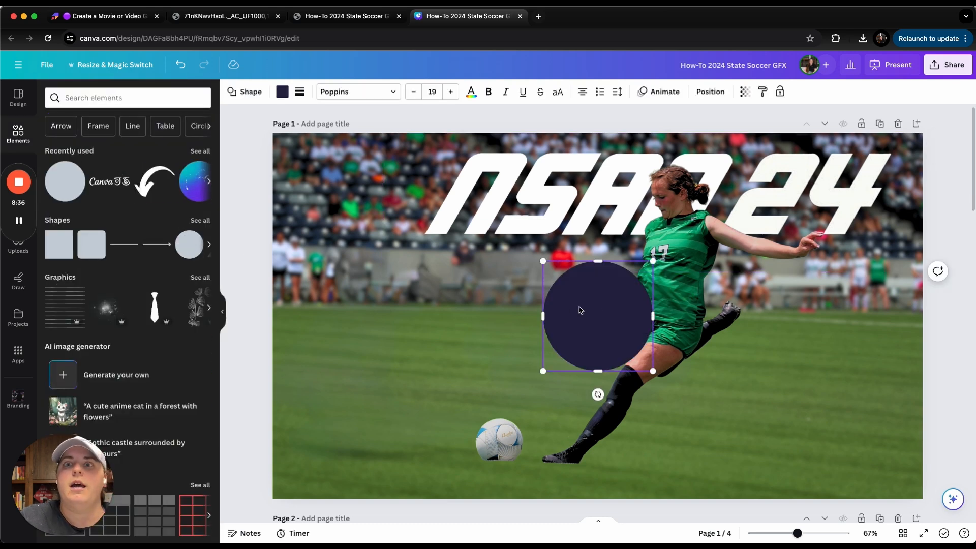
drag(581, 310, 336, 197)
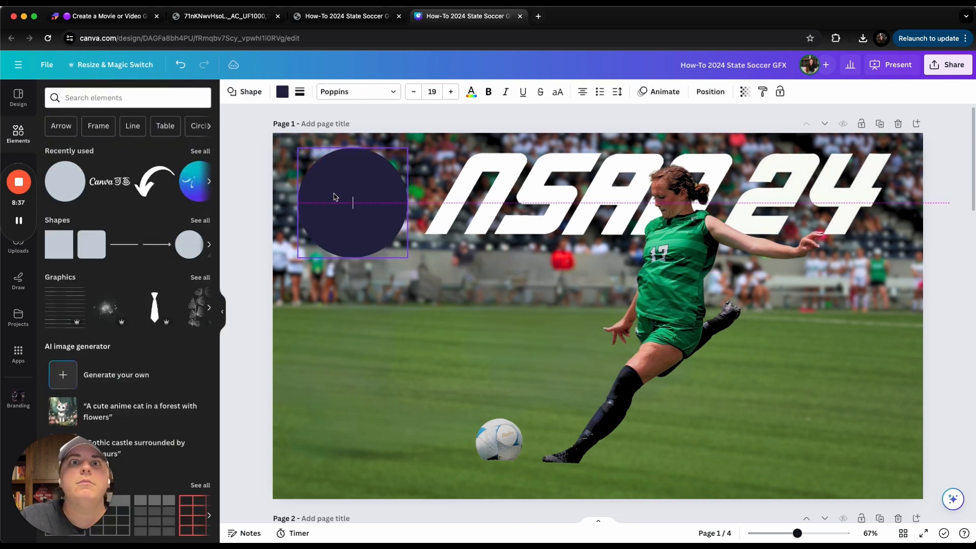
click(282, 92)
click(172, 154)
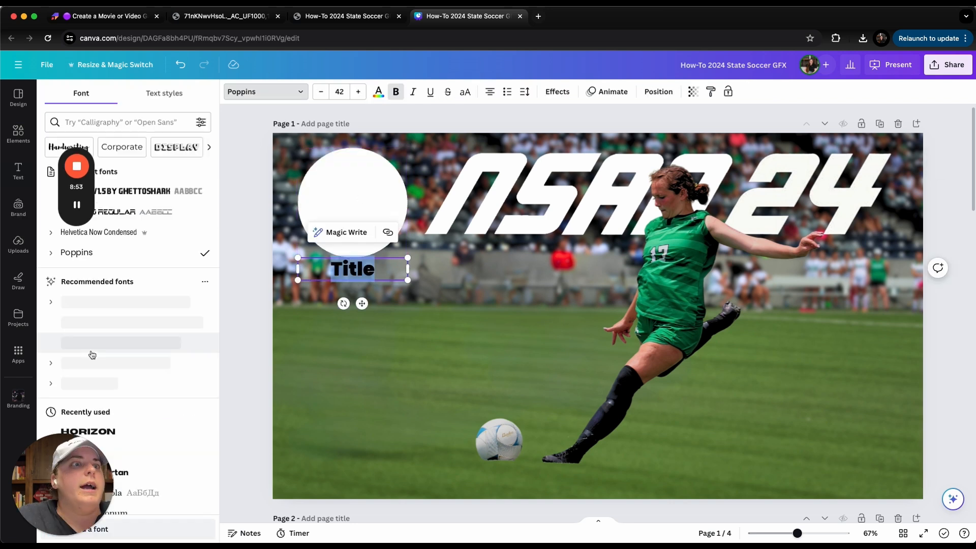
- Set the title text below the circle in the EA Logo font and replace its wording with STATE
click(159, 212)
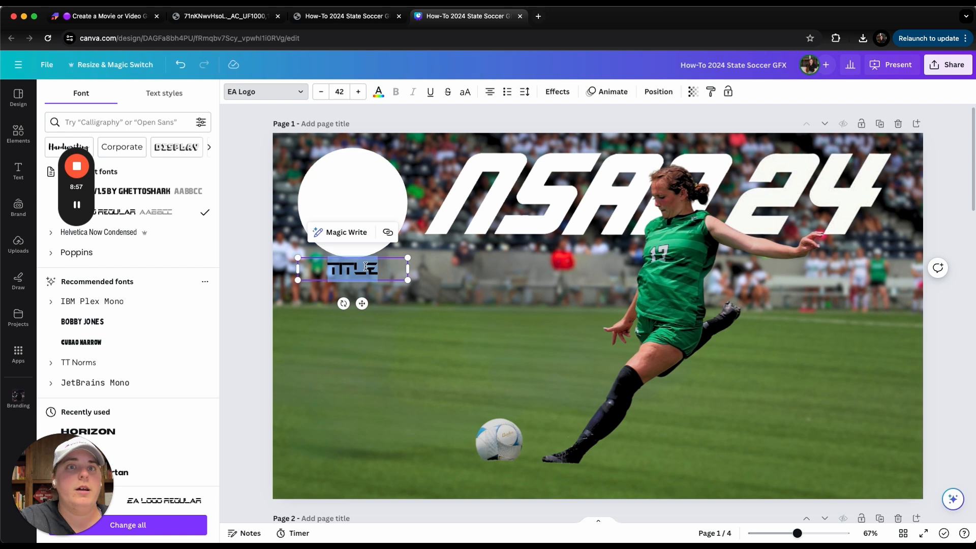
key(BackSpace)
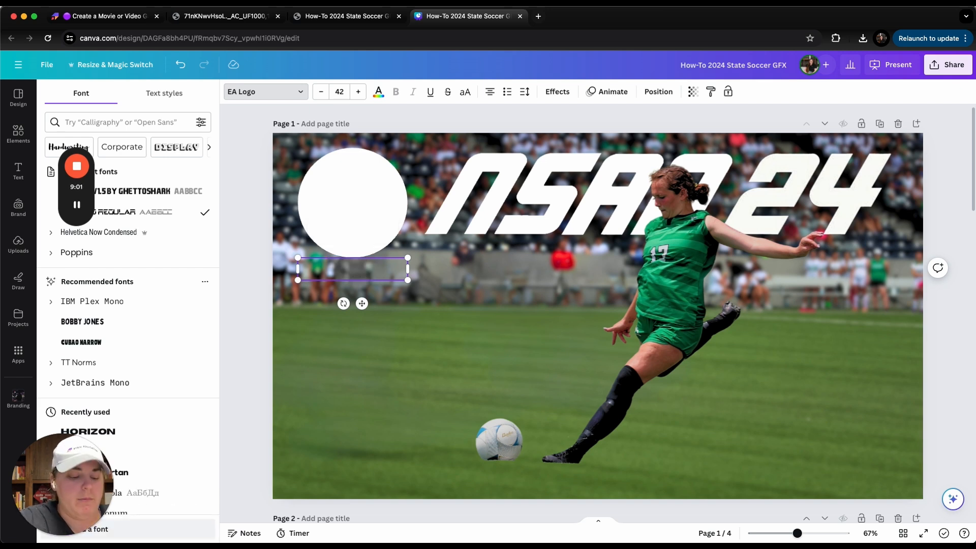
text(STATE)
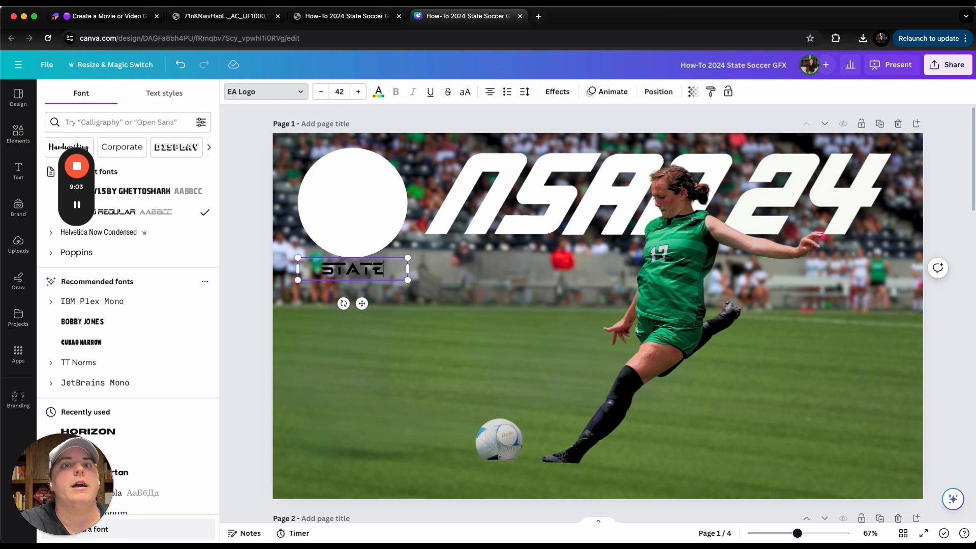
- Tighten the letter spacing of STATE, enlarge it to size 67.3 and centre it in the upper half of the white circle
click(525, 91)
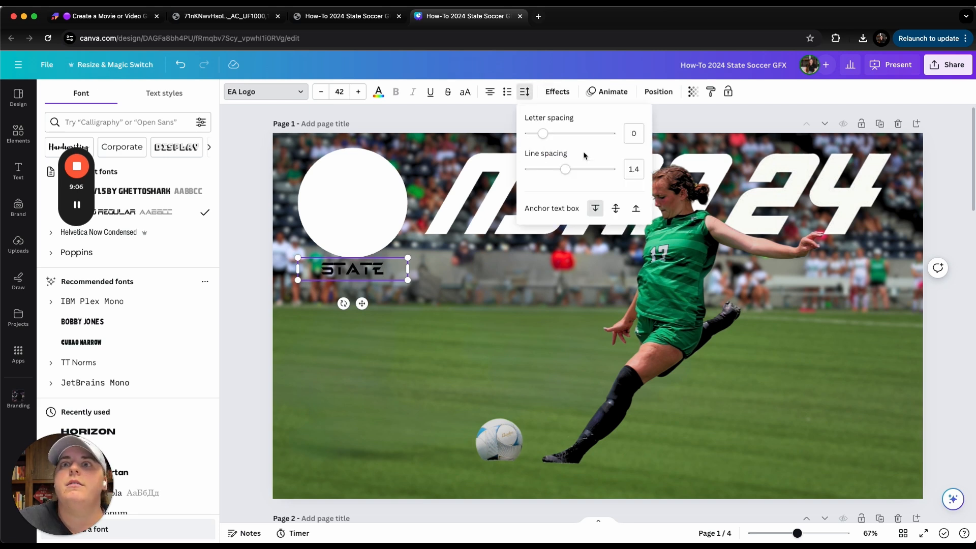
drag(541, 137, 524, 136)
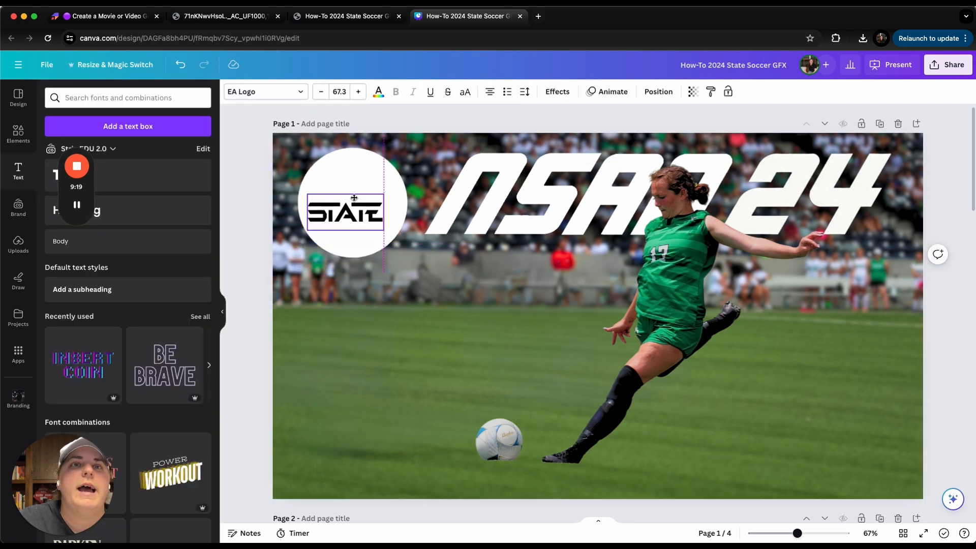
drag(351, 162, 359, 193)
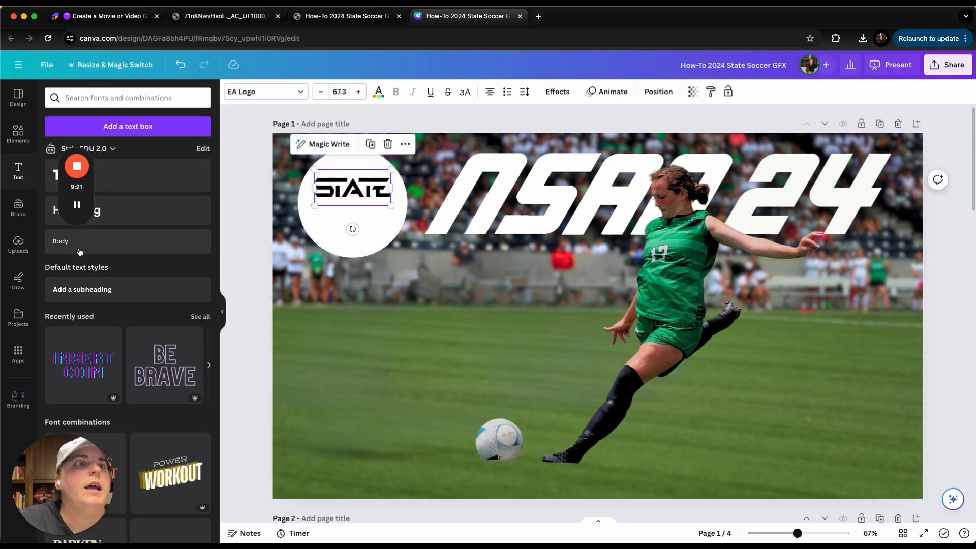
- Duplicate STATE directly below itself in the circle and change the copy to SOCCER in EA Font v1.5 at size 53.3
click(367, 226)
click(372, 190)
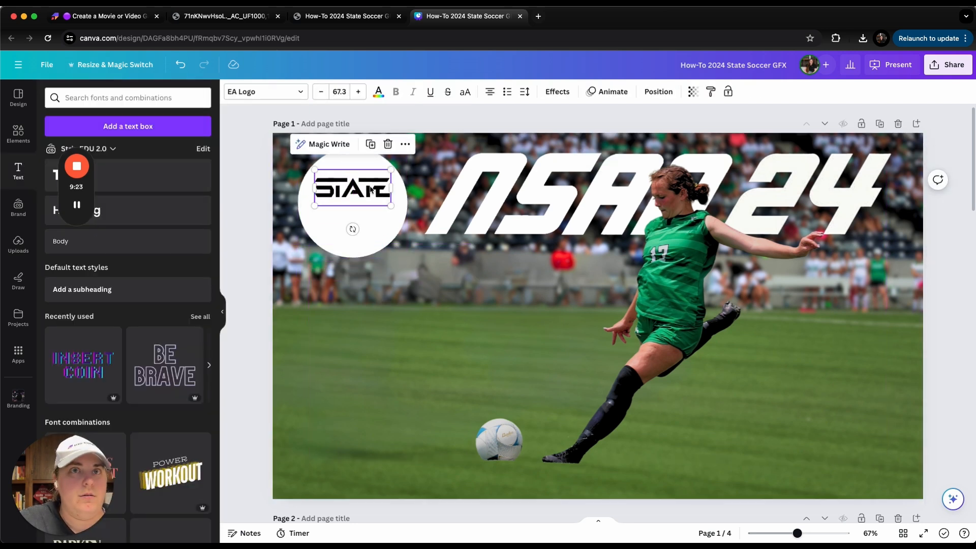
click(370, 144)
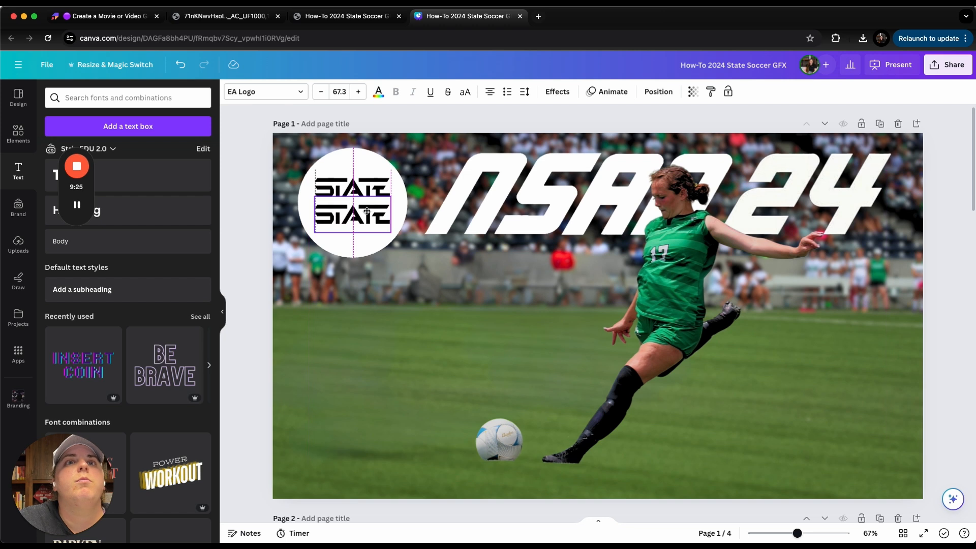
double_click(348, 222)
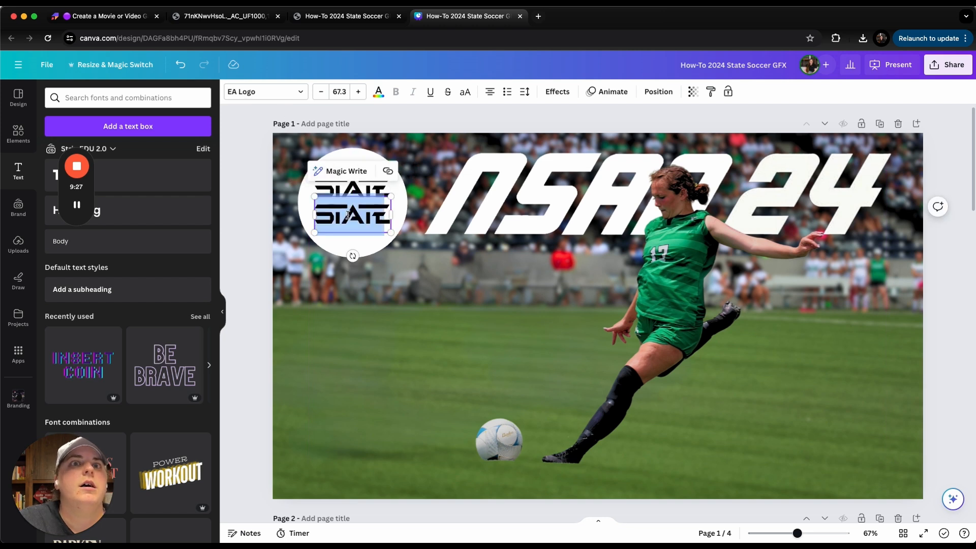
click(256, 93)
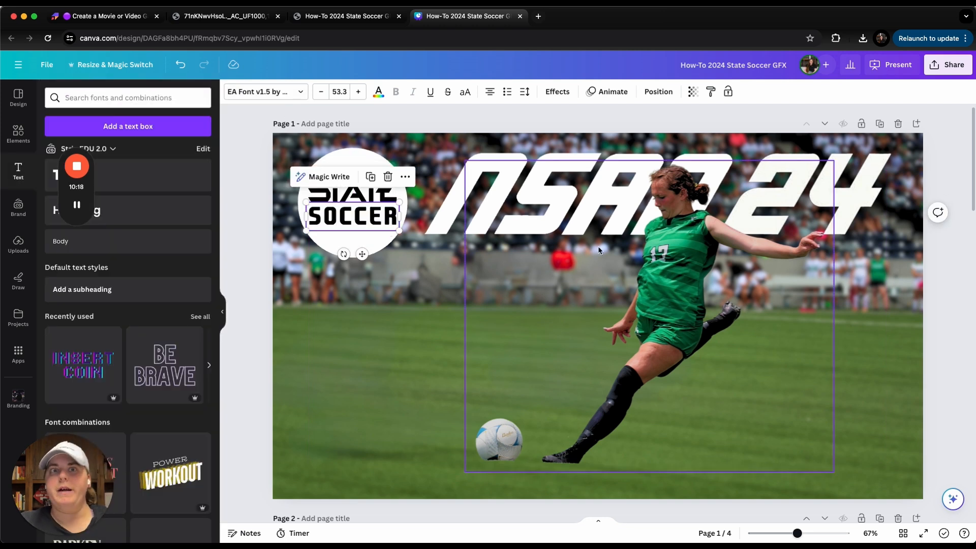
- Check the EA Sports FC 24 cover image for reference and return to the soccer graphic
click(392, 344)
click(259, 16)
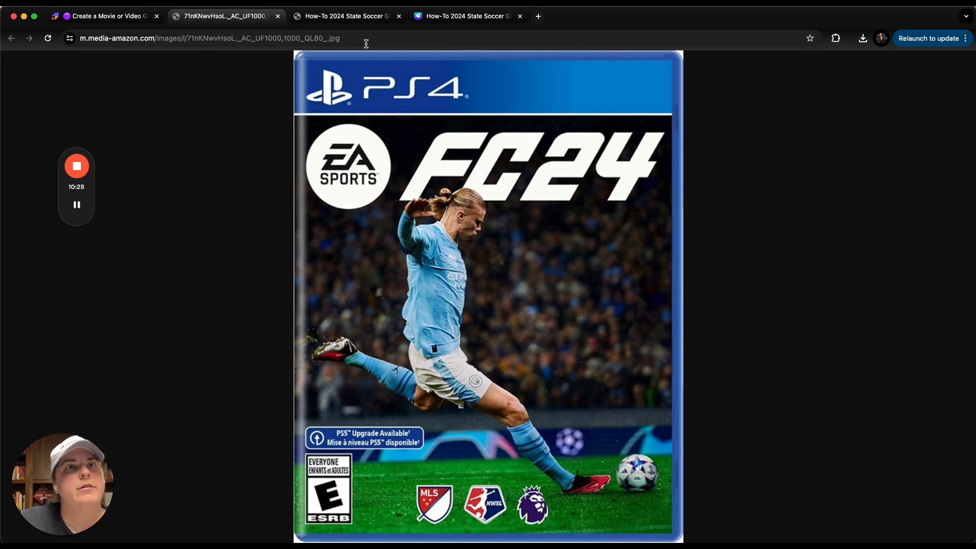
click(430, 19)
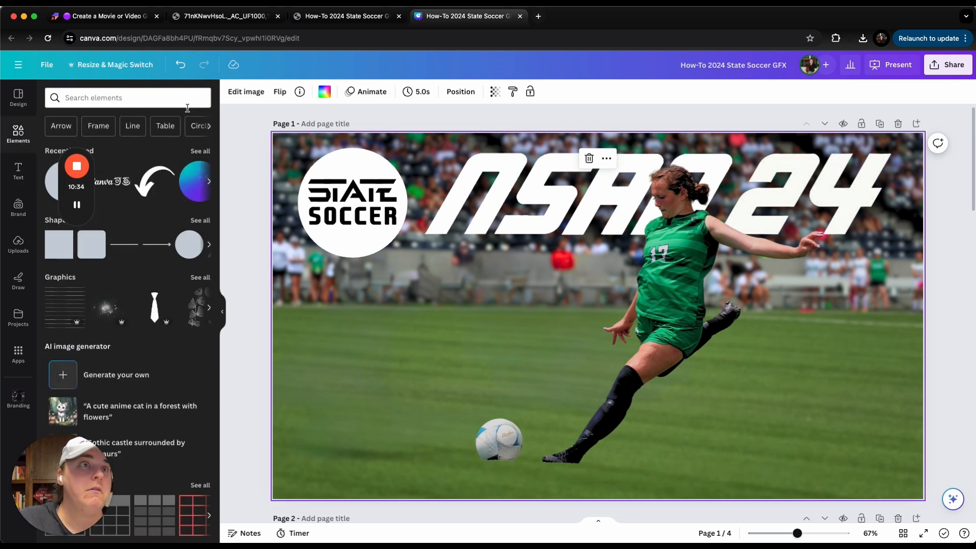
- Search the elements for "shadow", add a soft oval shadow to page 1 and shrink it
click(97, 103)
text(shadow)
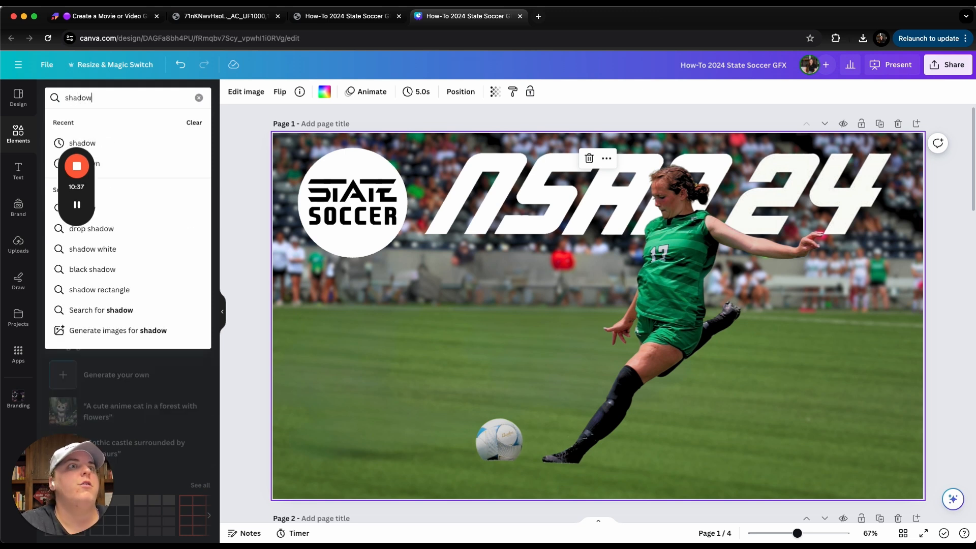
key(Return)
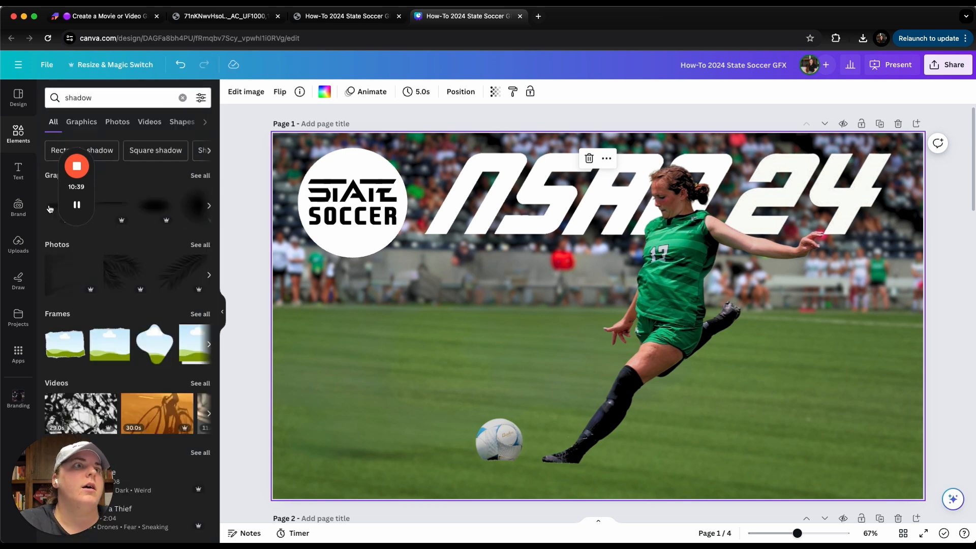
click(464, 381)
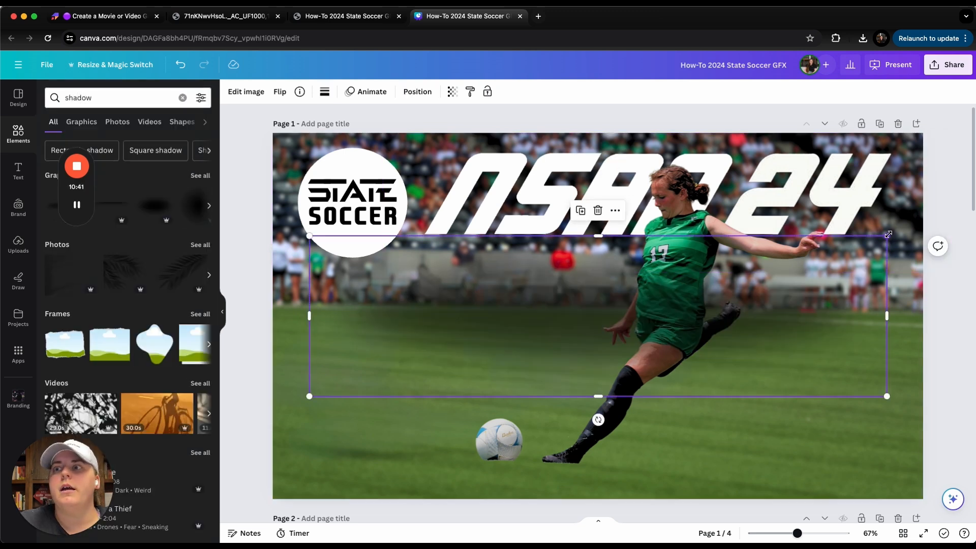
drag(888, 234, 526, 405)
scroll(526, 405, down, 2)
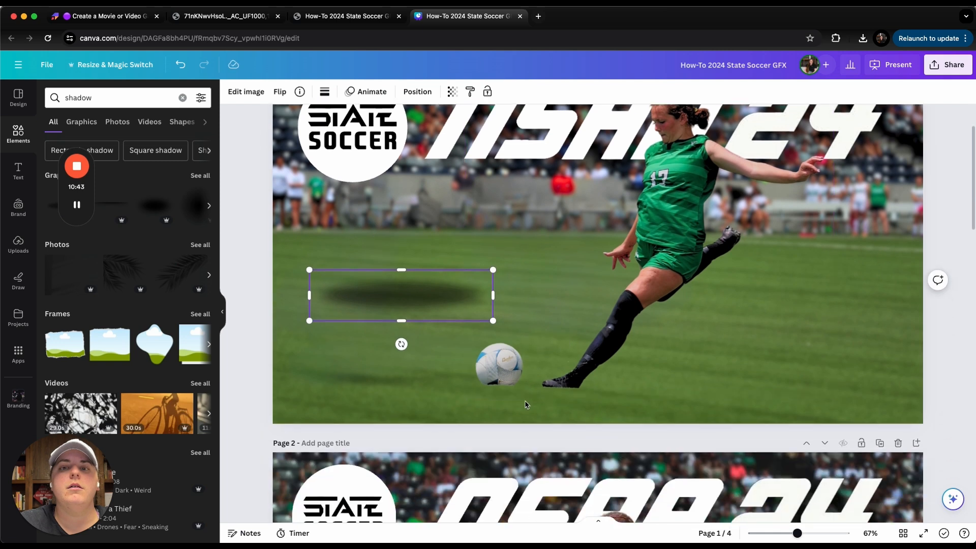
- Place the oval shadow directly under the soccer ball and shrink it to slightly wider than the ball
drag(401, 295, 506, 388)
drag(598, 362, 488, 391)
drag(463, 432, 508, 418)
drag(538, 374, 530, 379)
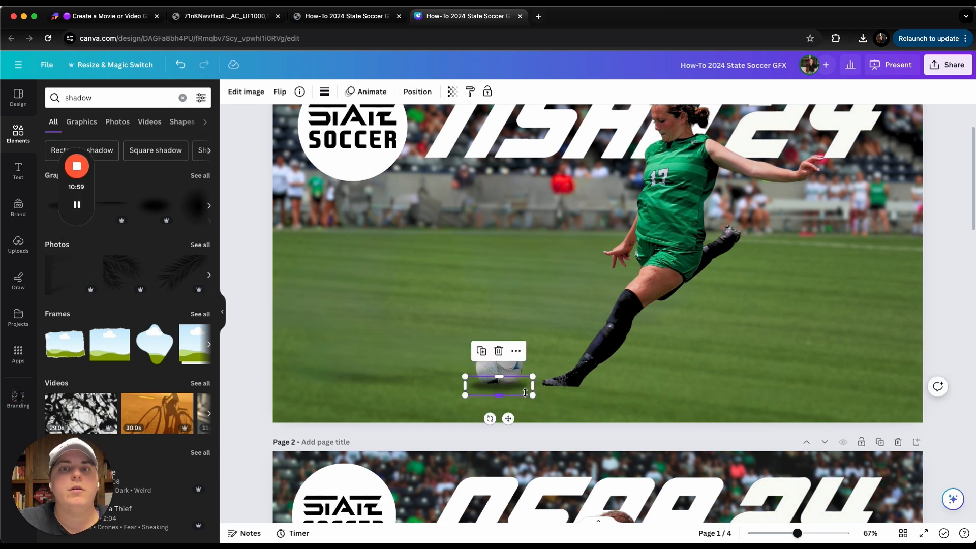
- Copy the ball's shadow under the player's planted foot and add a larger, more transparent copy on the grass beneath her body
drag(516, 389, 569, 388)
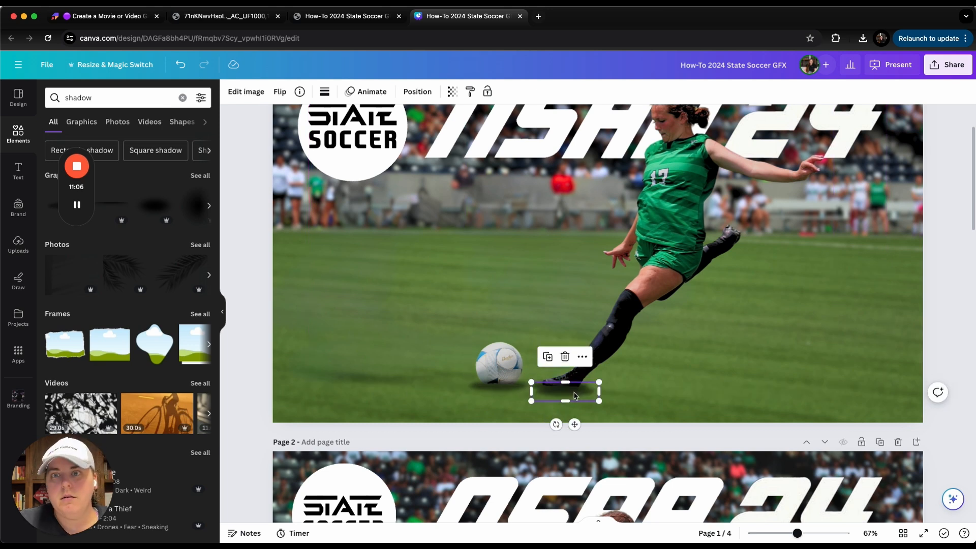
drag(580, 390, 764, 336)
drag(692, 394, 678, 447)
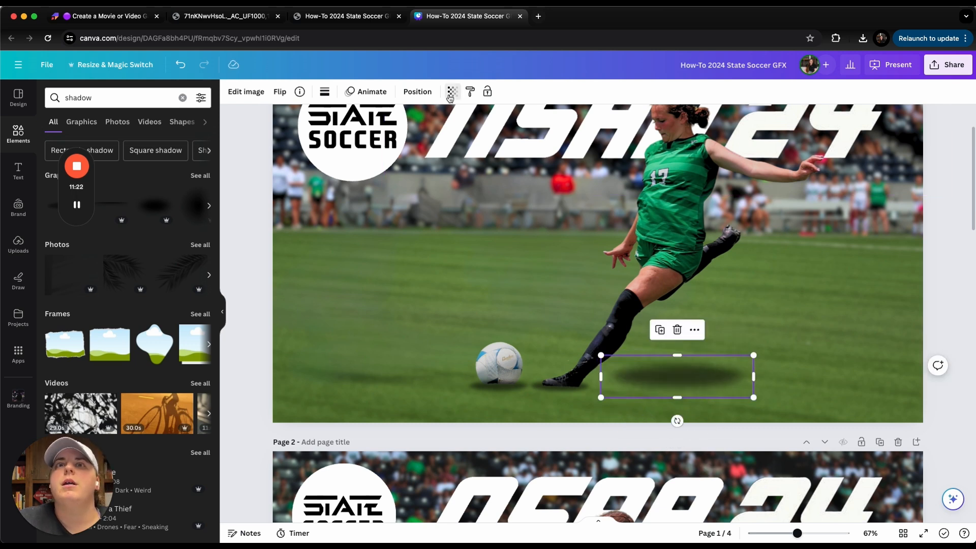
click(452, 91)
drag(422, 134, 401, 138)
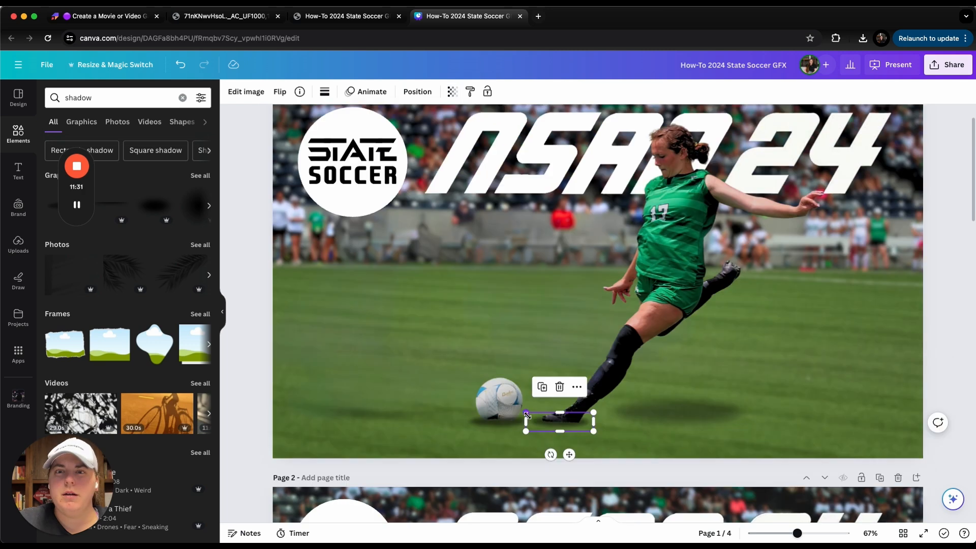
- Fine-tune the size and position of the shadows under the planted foot and the ball
drag(574, 446, 574, 450)
click(510, 427)
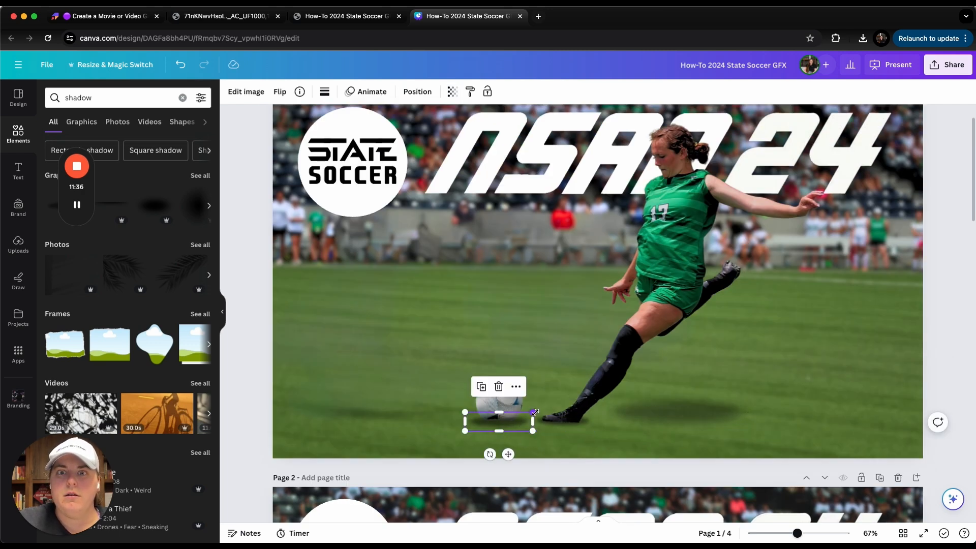
drag(535, 412, 529, 413)
drag(508, 455, 513, 454)
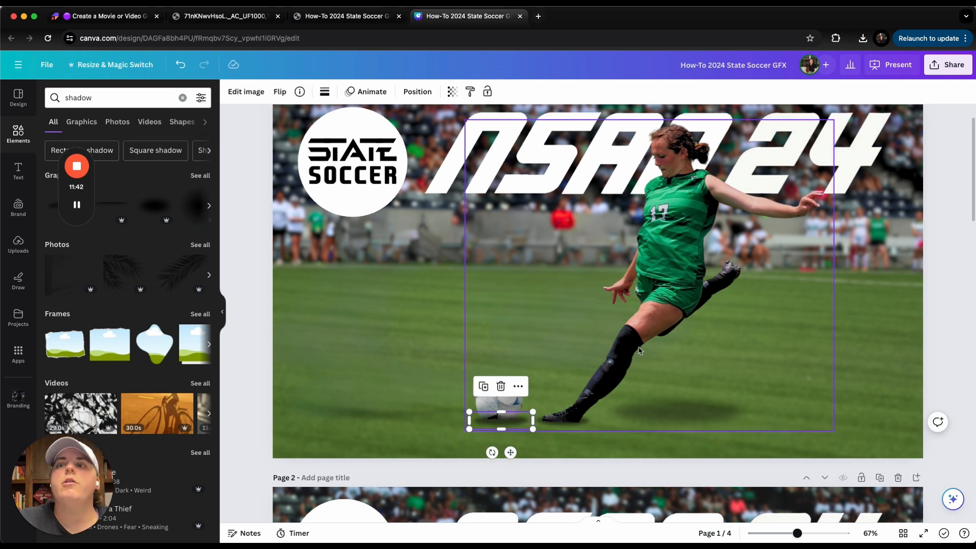
- Group the player cutout with its three shadows and move the group slightly down and to the right
click(666, 287)
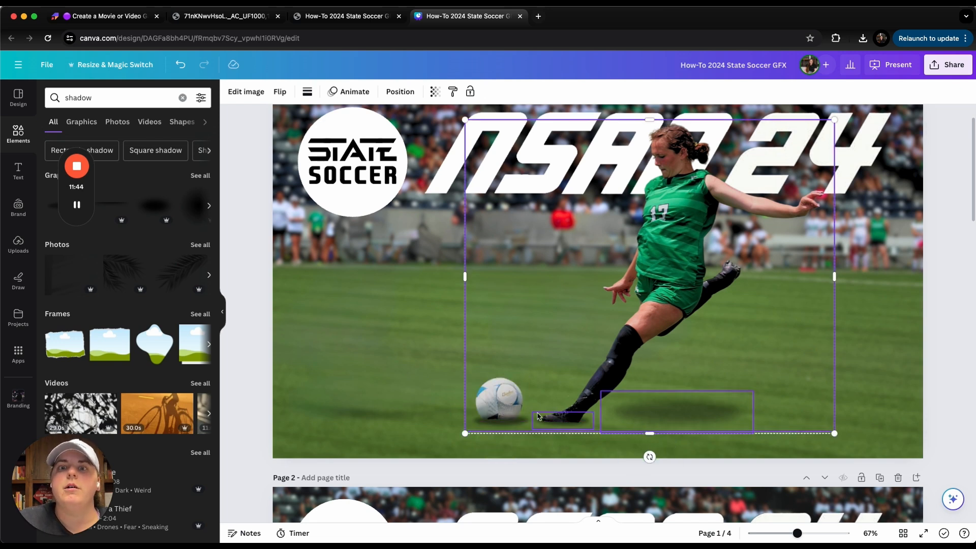
shift+click(507, 401)
right_click(538, 404)
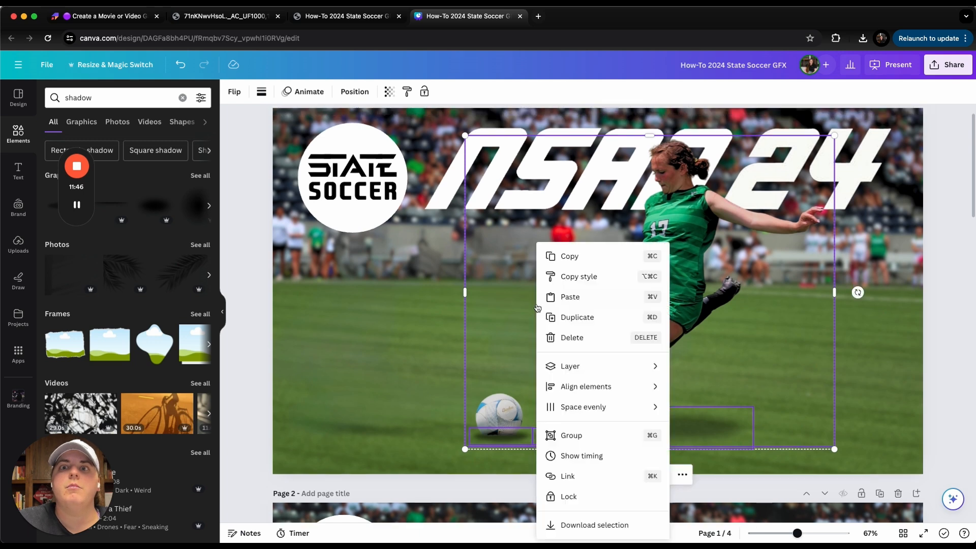
click(595, 437)
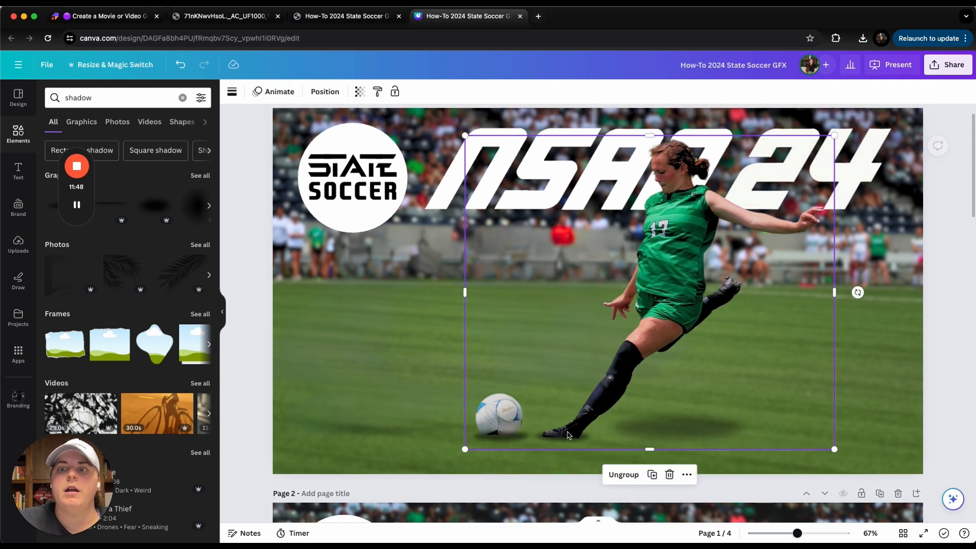
drag(518, 383, 527, 394)
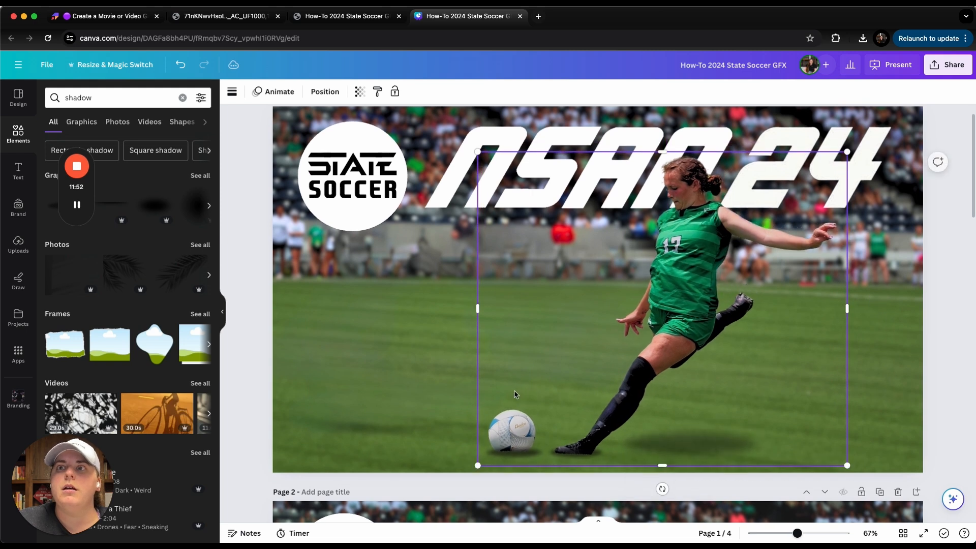
- Insert the uploaded ESRB Everyone rating image and shrink it into the lower-left corner of page 1
scroll(338, 358, down, 1)
scroll(337, 357, up, 1)
scroll(334, 361, down, 1)
scroll(334, 361, up, 1)
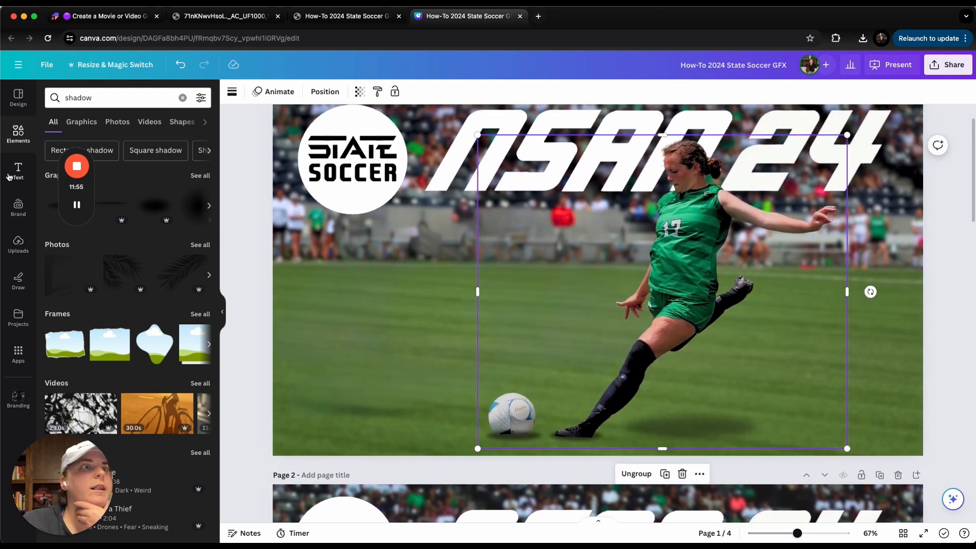
click(18, 244)
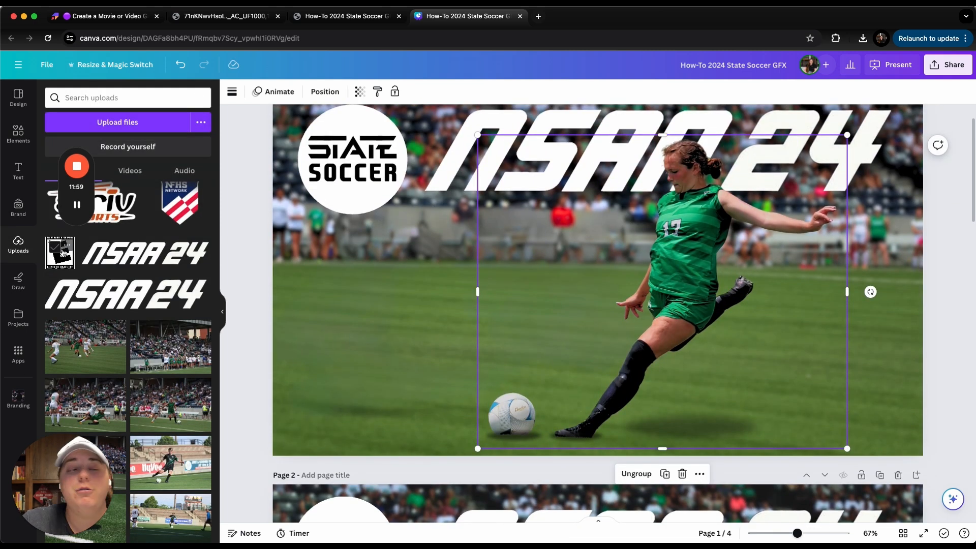
click(62, 251)
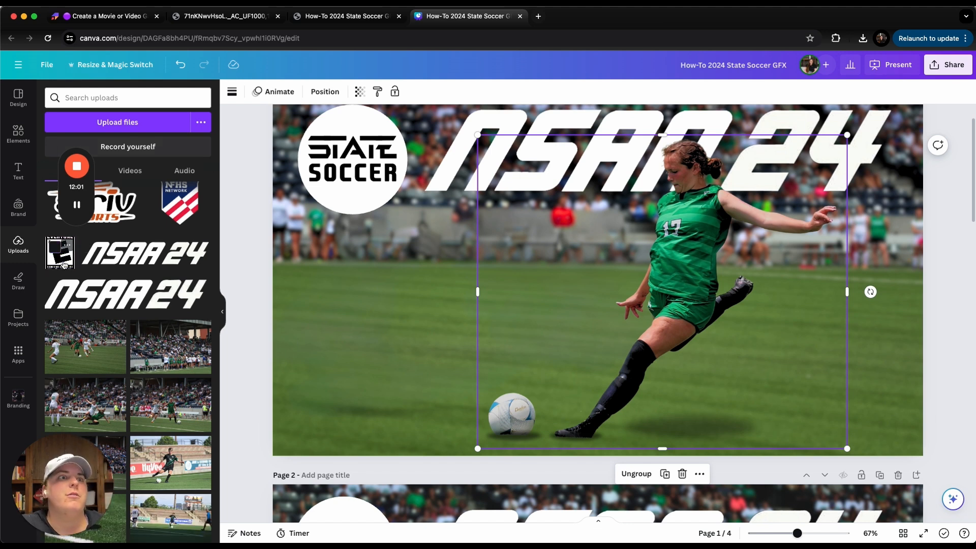
click(62, 253)
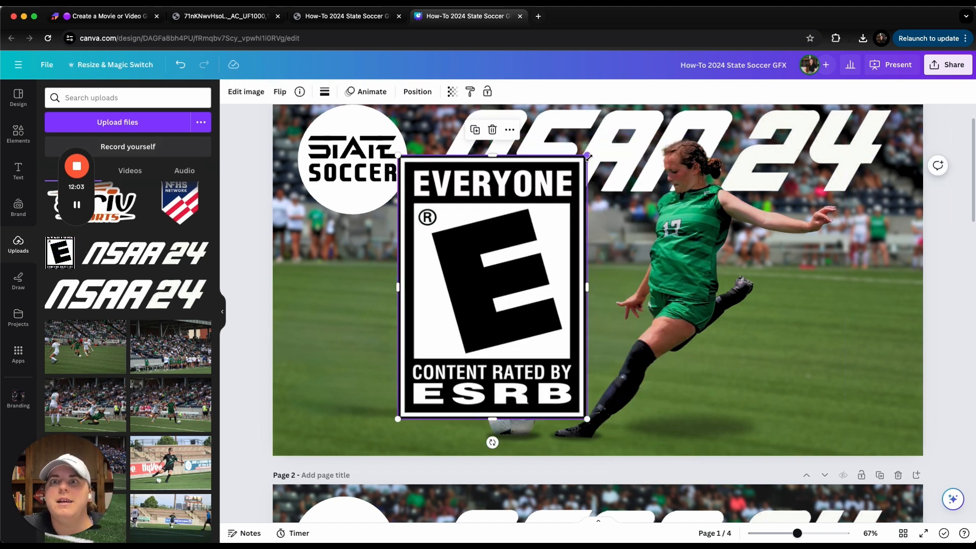
drag(587, 155, 347, 403)
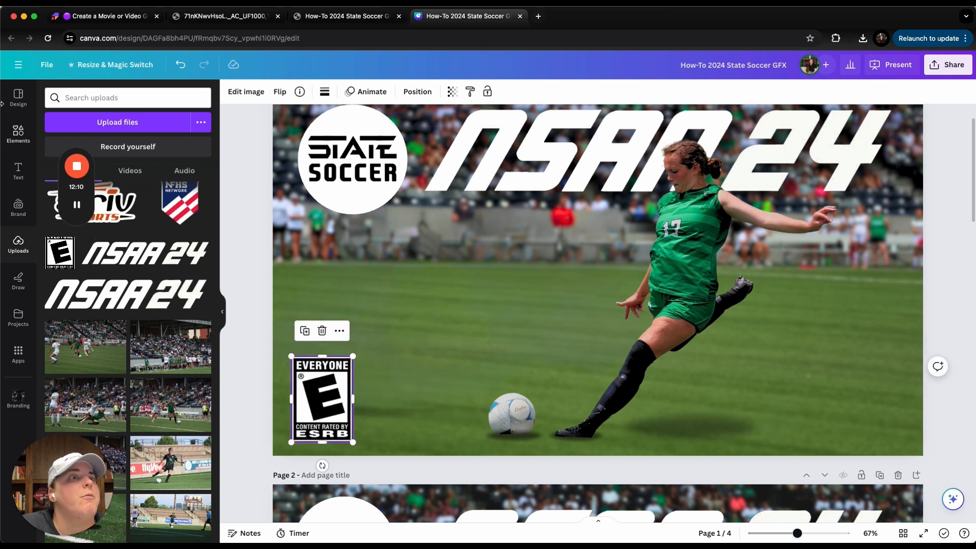
- Add a square shape and resize it into a rectangle exactly covering the ESRB rating image
click(18, 134)
drag(468, 288, 410, 289)
drag(382, 257, 312, 379)
drag(325, 464, 325, 443)
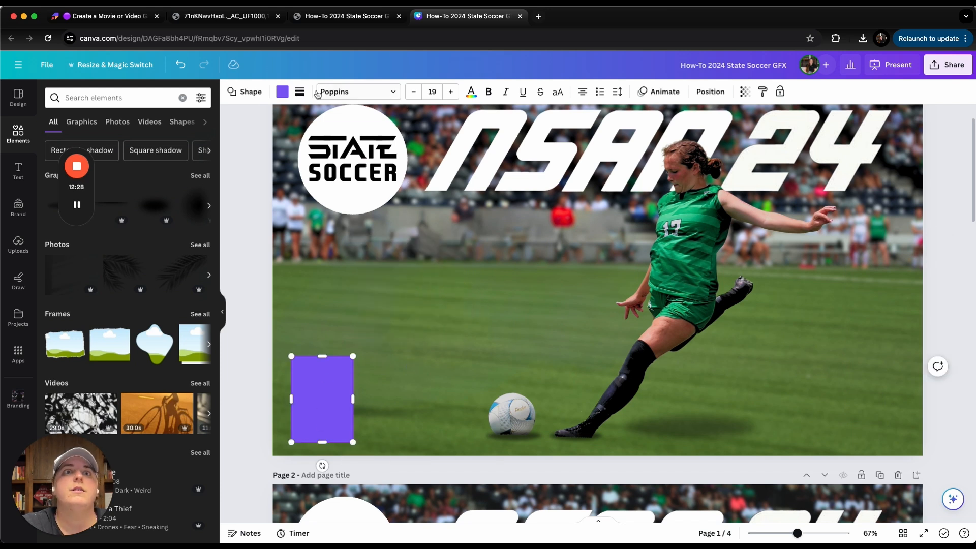
- Fill the rectangle white, give it a solid black border of weight 3 and place it right of the ESRB rating
click(283, 91)
click(173, 153)
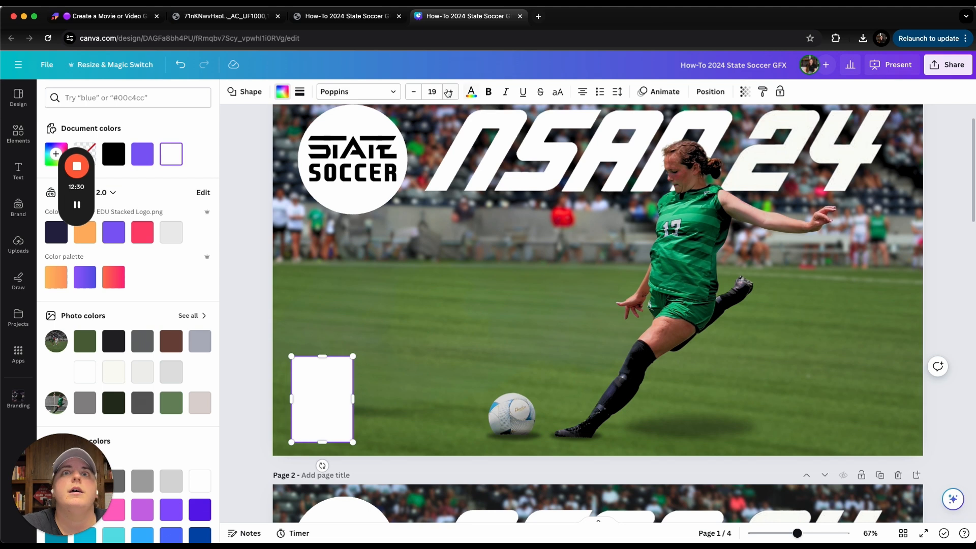
click(300, 92)
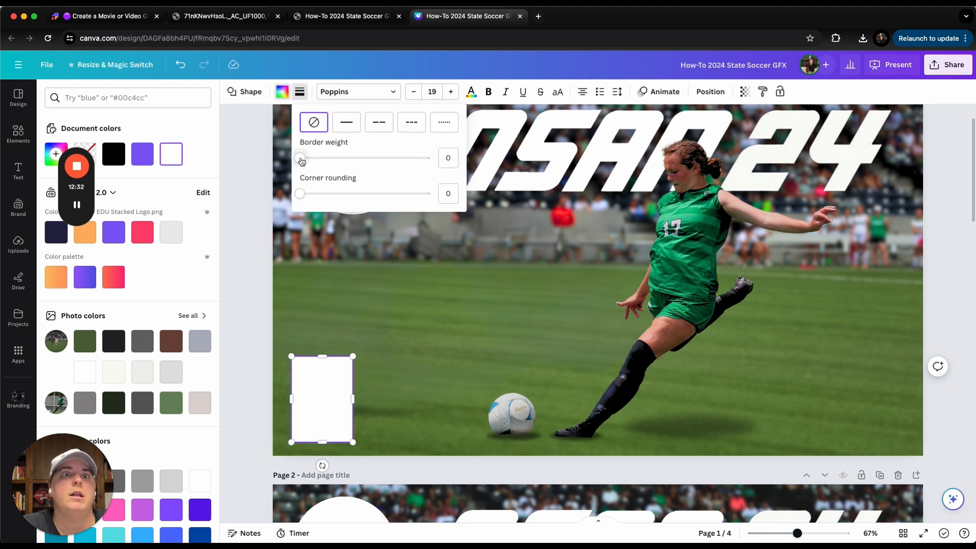
drag(302, 161, 302, 161)
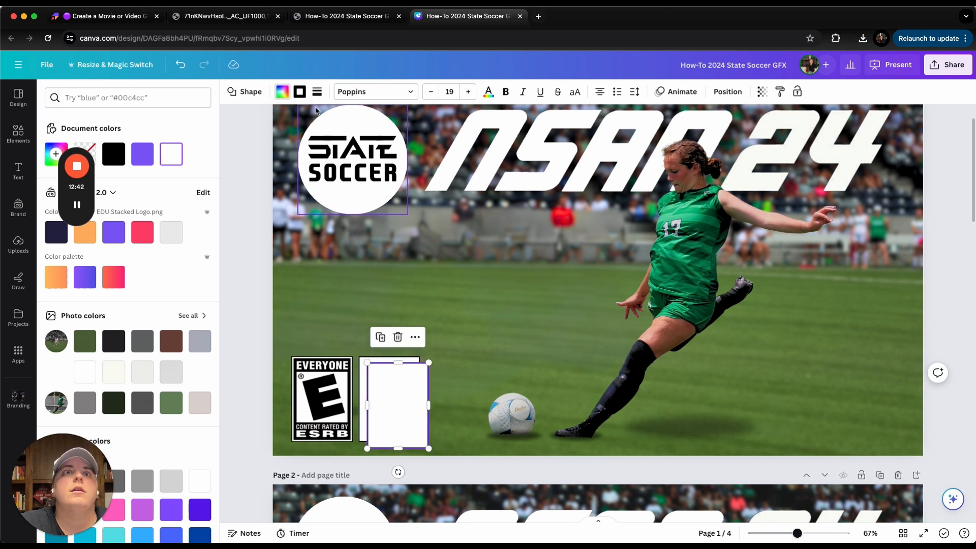
- Remove the border from the duplicate rectangle, fill it black and fit it inside the white rectangle with an even thin margin
click(316, 91)
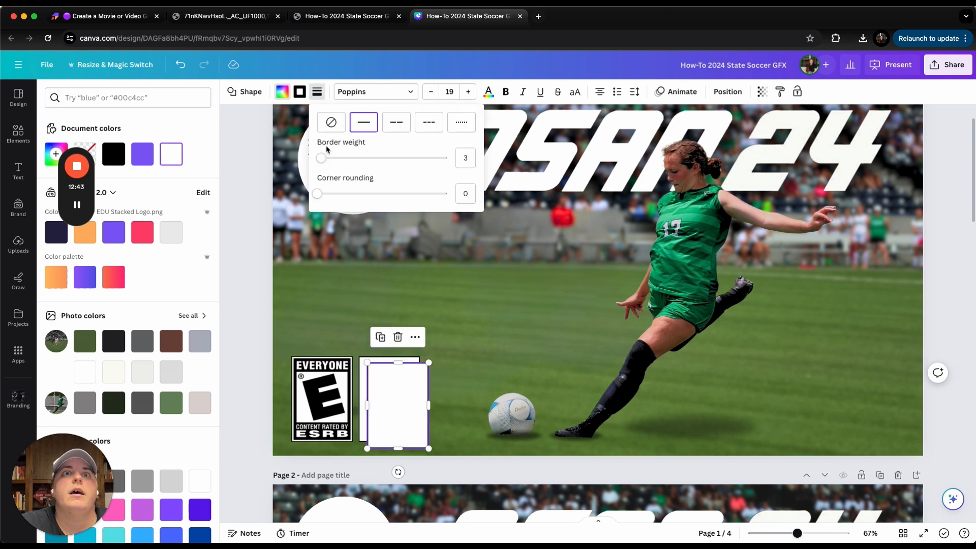
drag(321, 158, 317, 158)
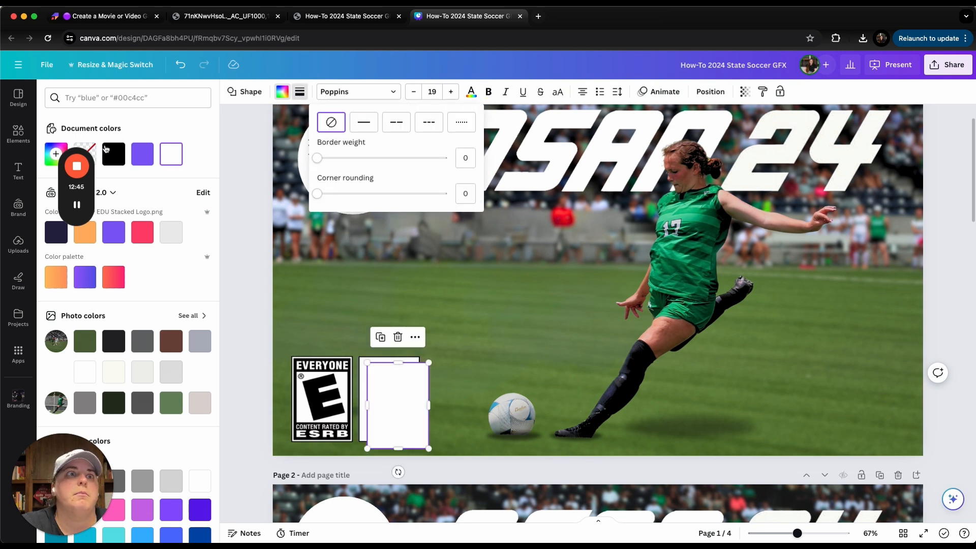
click(110, 151)
drag(404, 411, 397, 406)
drag(421, 443, 403, 425)
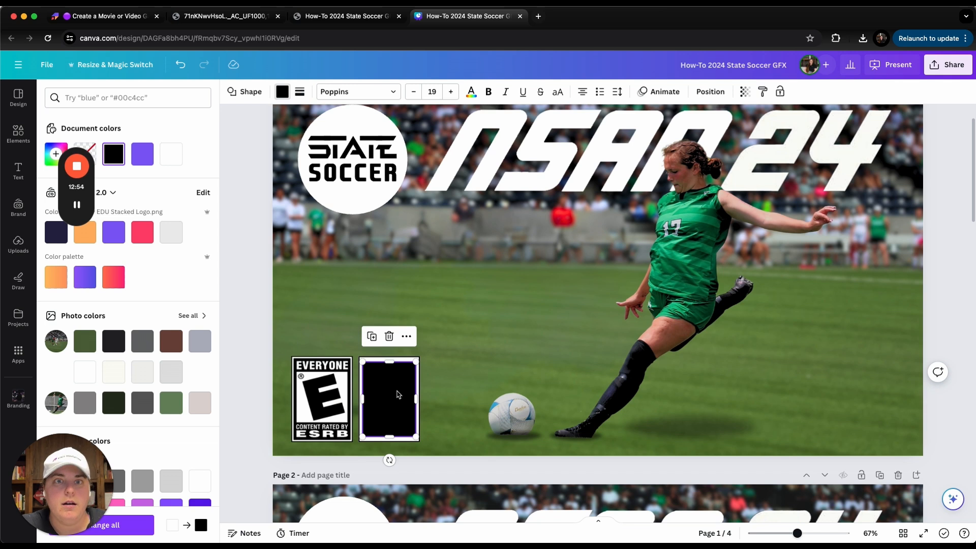
drag(397, 391, 405, 426)
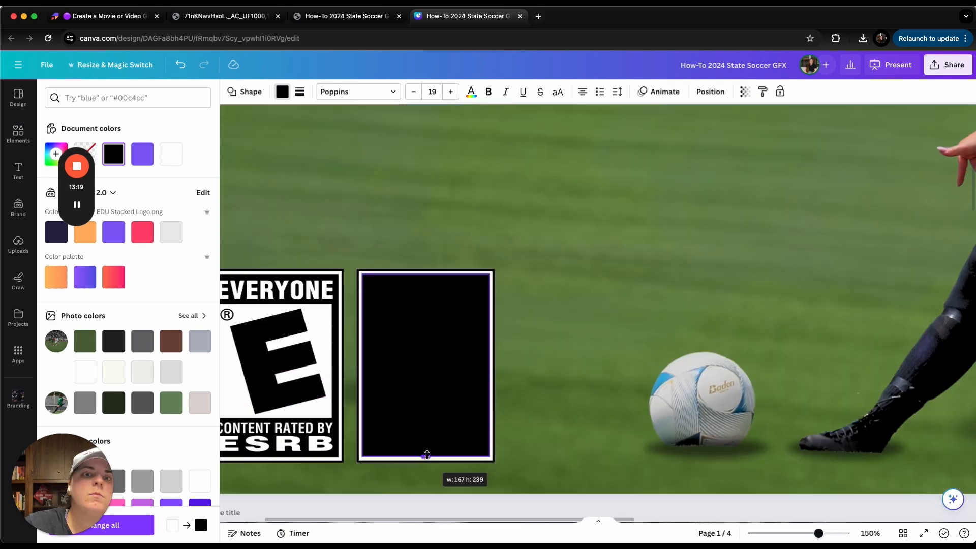
drag(427, 454, 430, 427)
scroll(509, 320, left, 3)
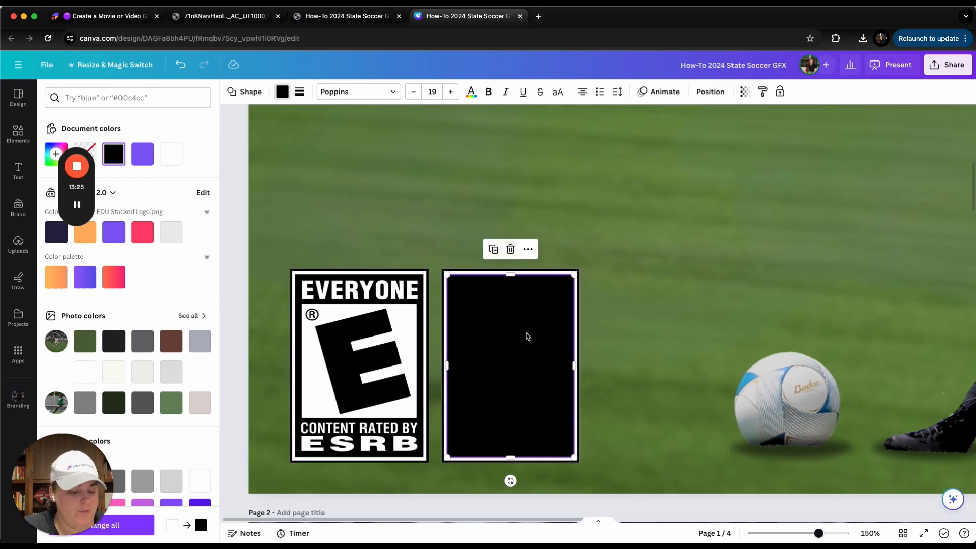
- Duplicate the black rectangle, resize the copy into a centred square matching the ESRB label's inner box, and fill it white
mouse_move(527, 336)
mouse_down()
mouse_move(539, 347)
mouse_move(527, 335)
mouse_move(538, 331)
mouse_up()
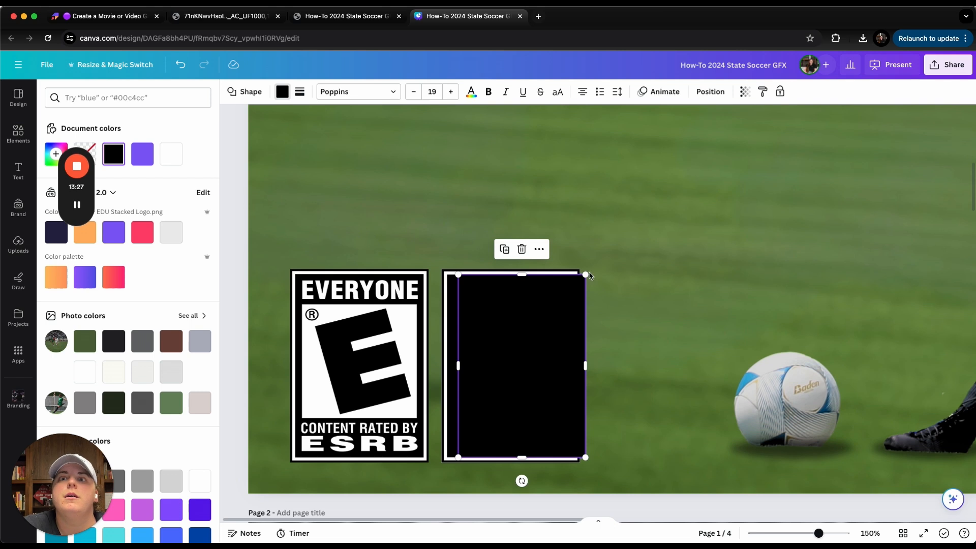
drag(587, 274, 565, 306)
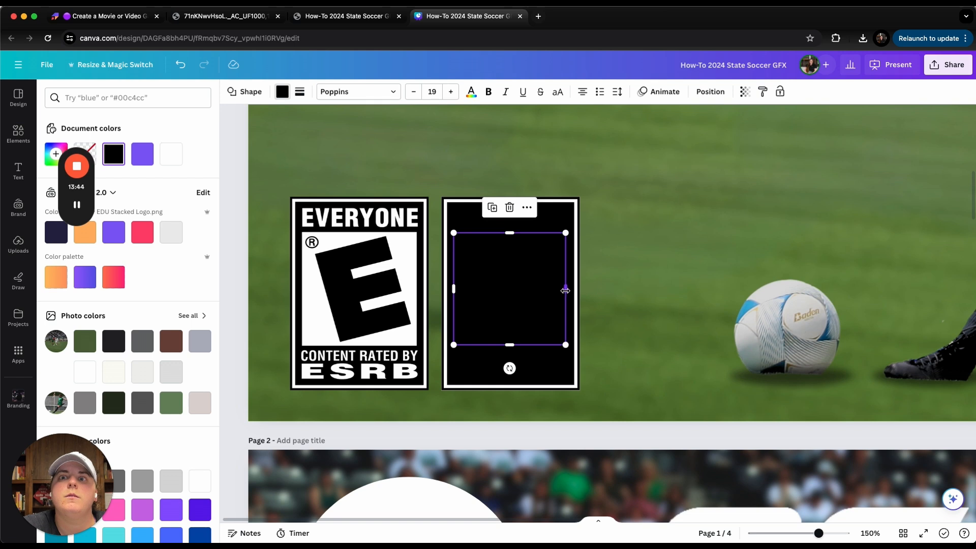
drag(565, 290, 568, 291)
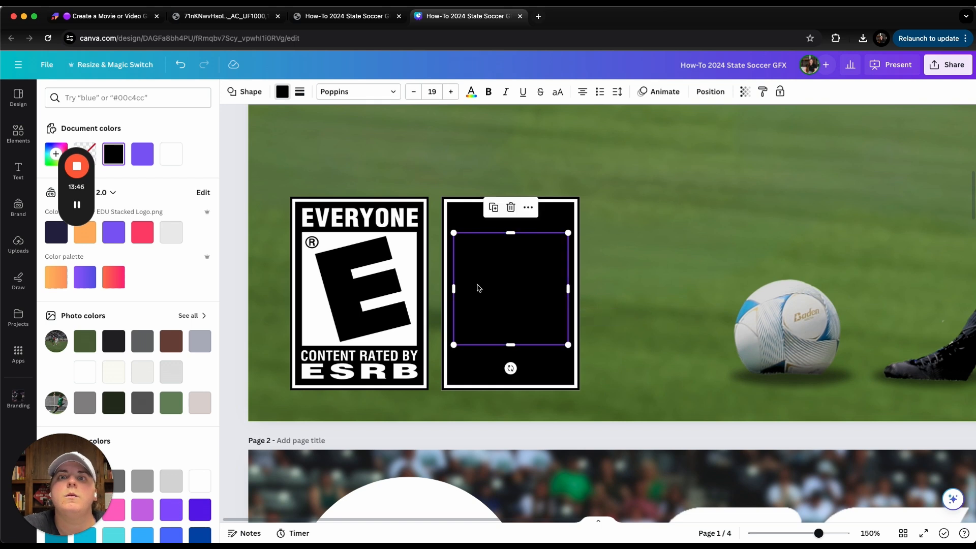
click(170, 160)
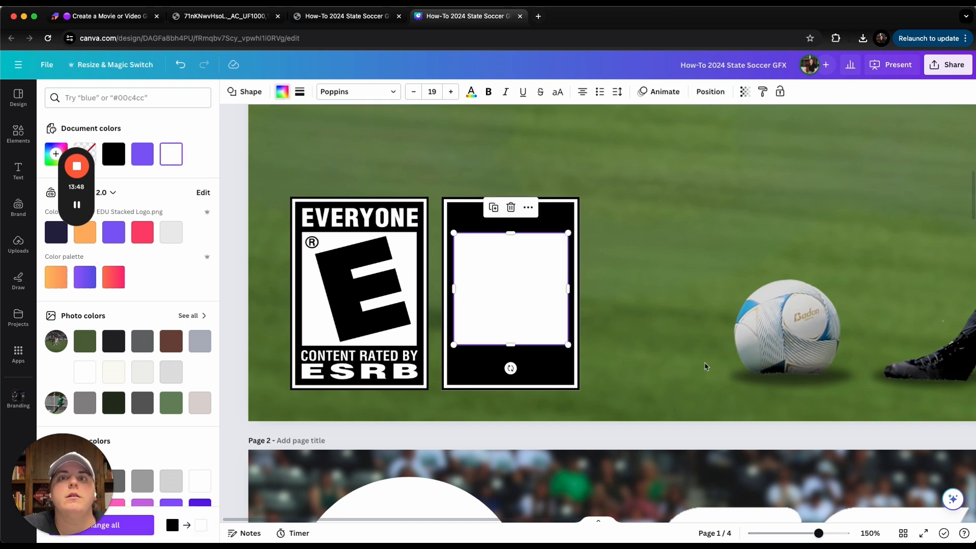
click(648, 276)
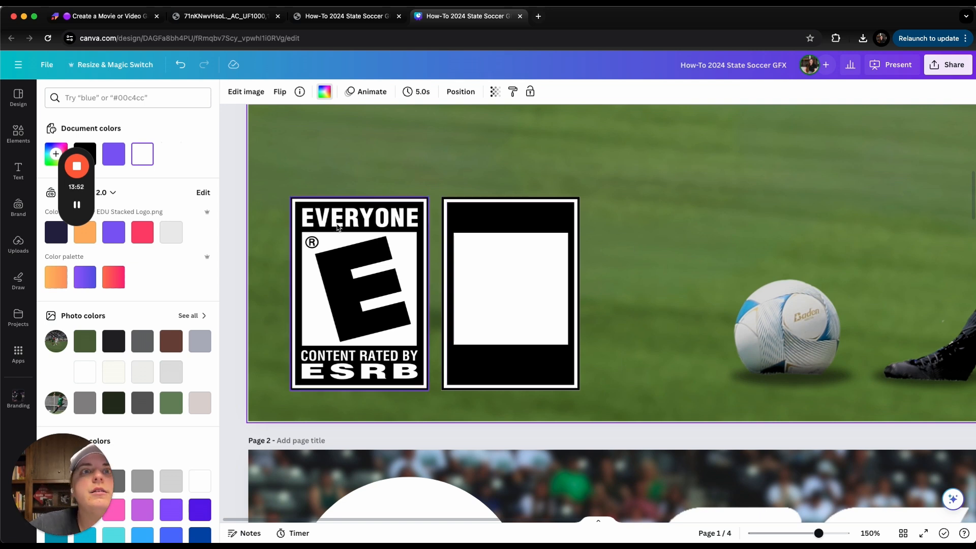
- Add a heading text box and move it over the blank rating label's upper black band
scroll(396, 235, up, 10)
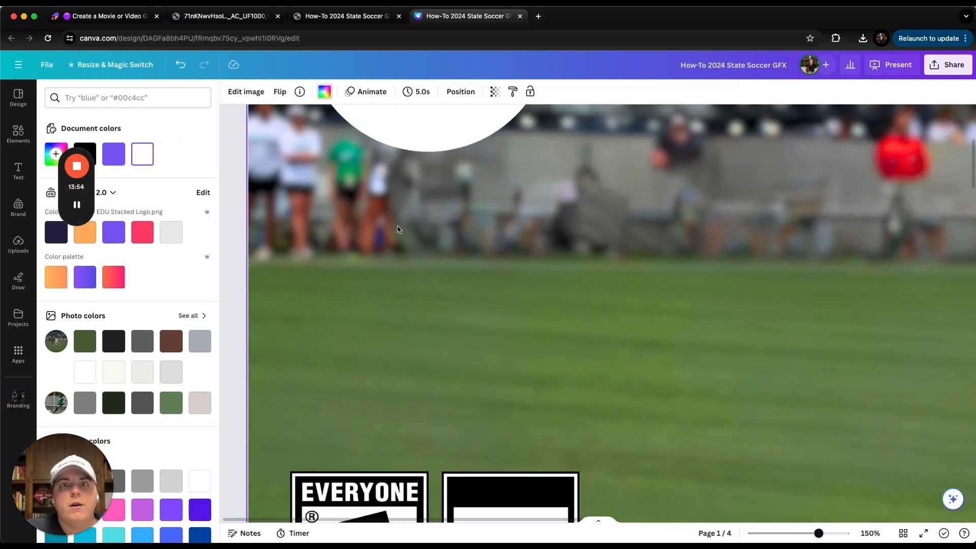
scroll(396, 229, down, 1)
click(415, 198)
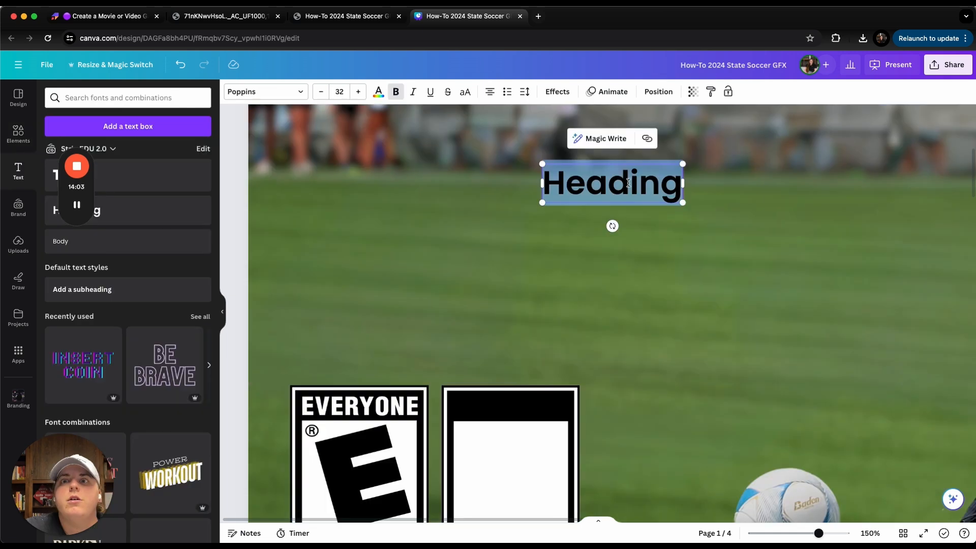
click(582, 285)
drag(652, 170, 563, 357)
- Set the heading's font to Helvetica Now Condensed and switch it to all uppercase
click(246, 91)
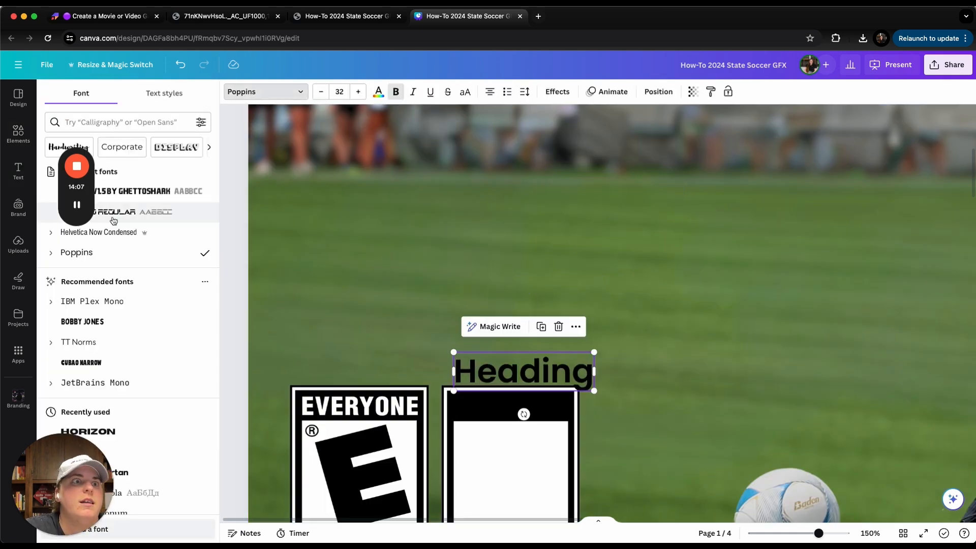
click(98, 232)
double_click(478, 361)
click(465, 92)
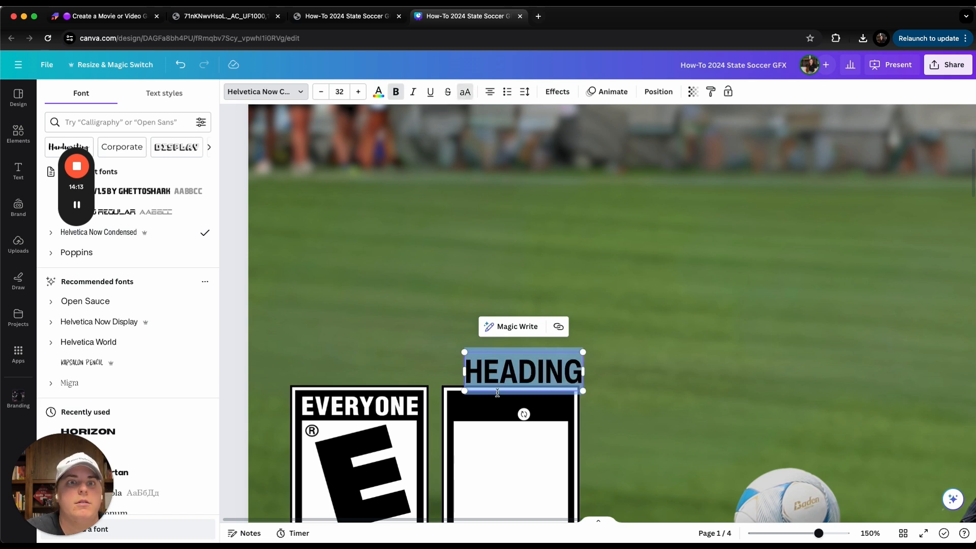
- Change the heading to STATE in white at size 28.8 and centre it in the label's upper black band
text(STATE)
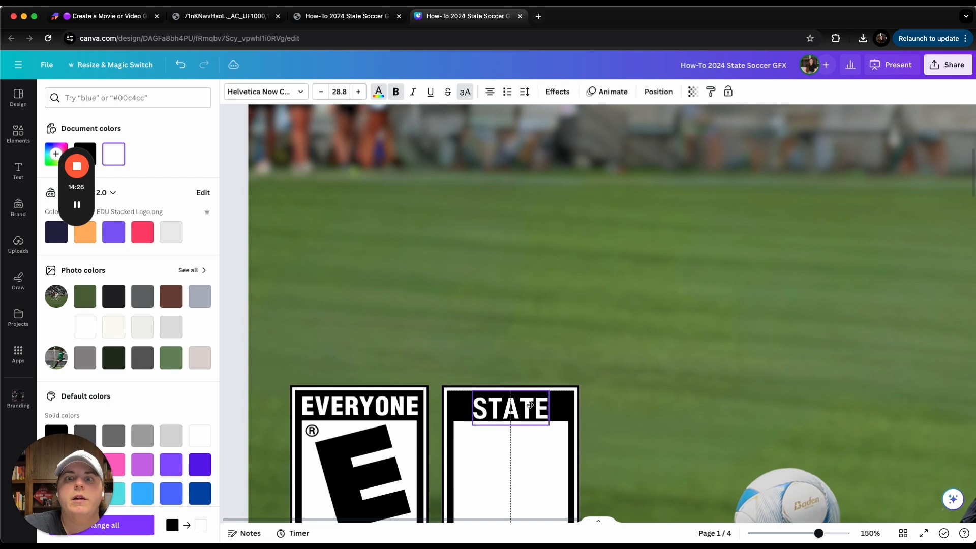
drag(528, 411, 530, 409)
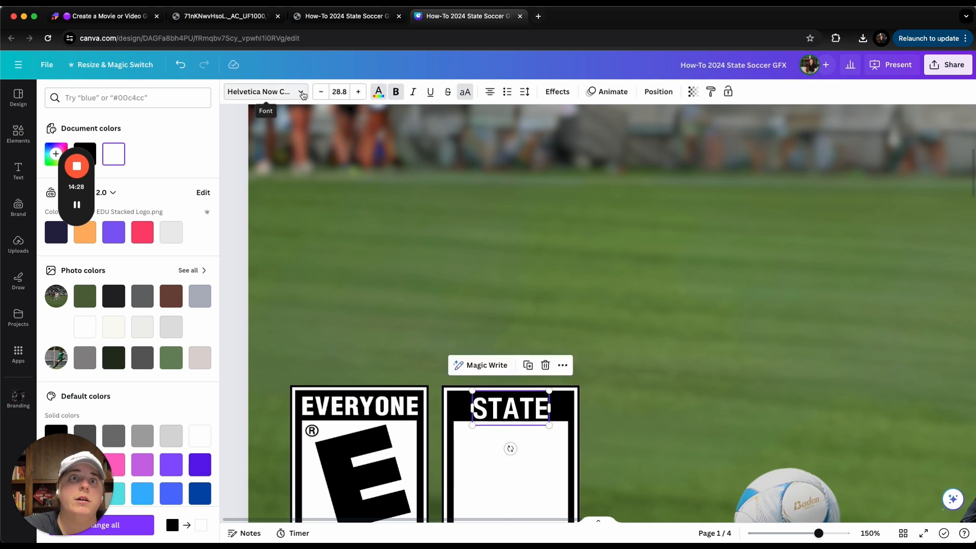
click(297, 91)
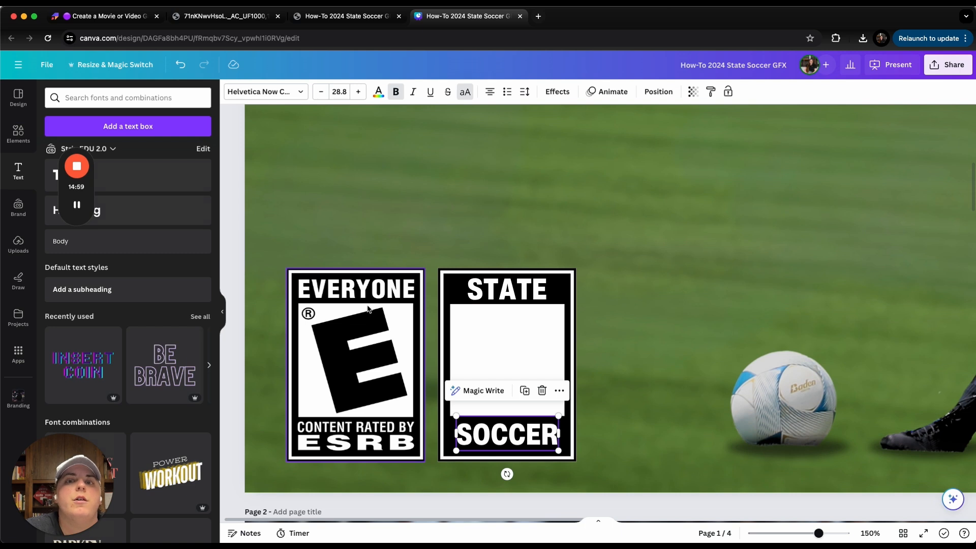
- Duplicate the SOCCER text, move the copy outside the label, and replace its wording with S
click(516, 433)
click(683, 328)
click(508, 435)
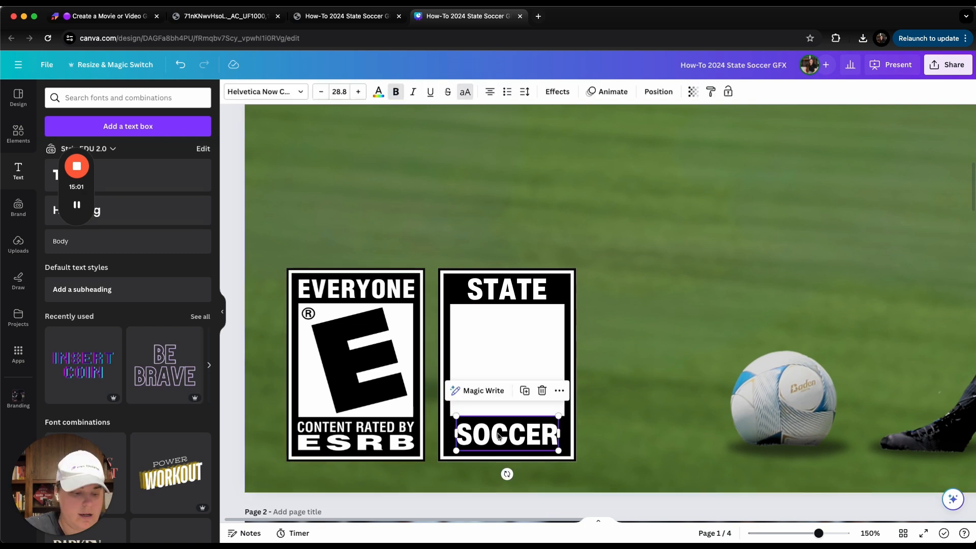
drag(509, 435, 622, 326)
double_click(621, 325)
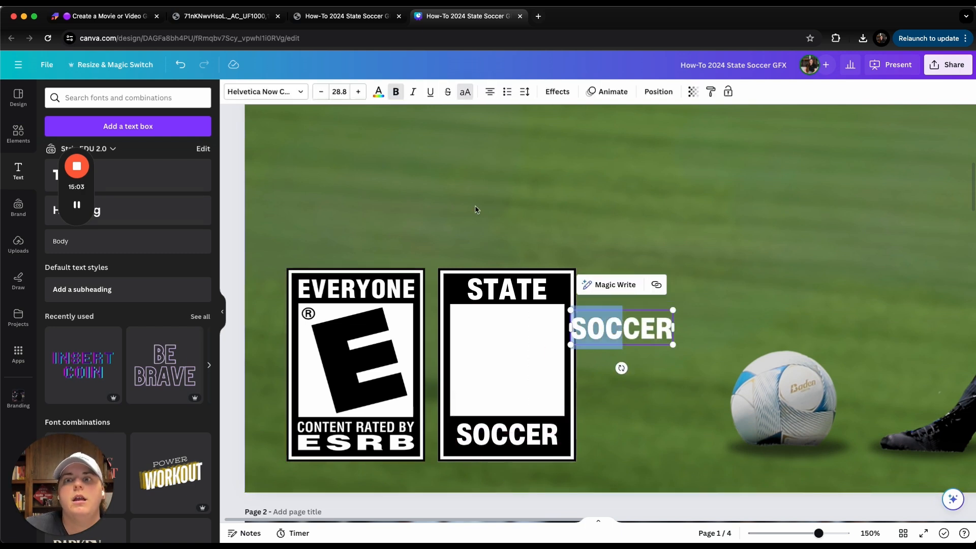
text(S)
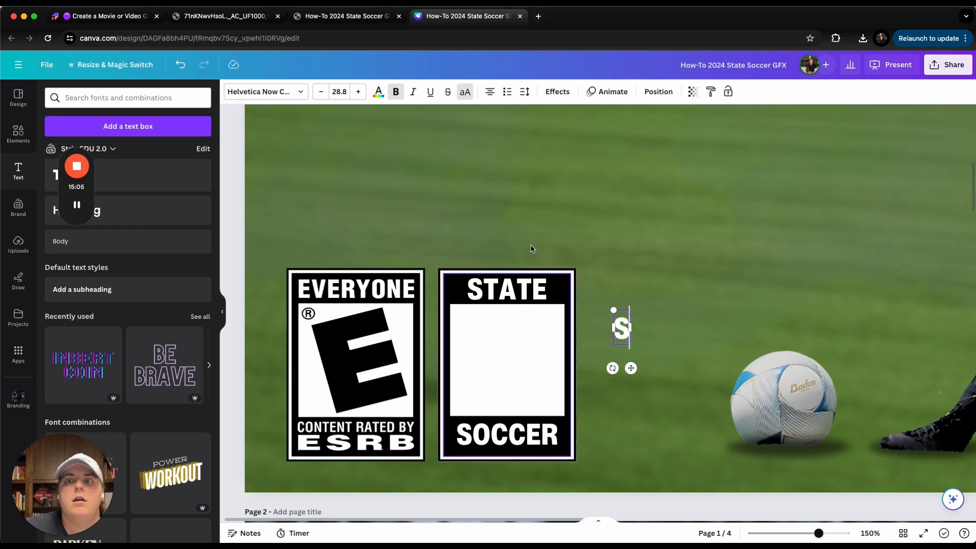
- Colour the S black and fit it, enlarged and tilted like the ESRB label's E, inside the white square
click(377, 93)
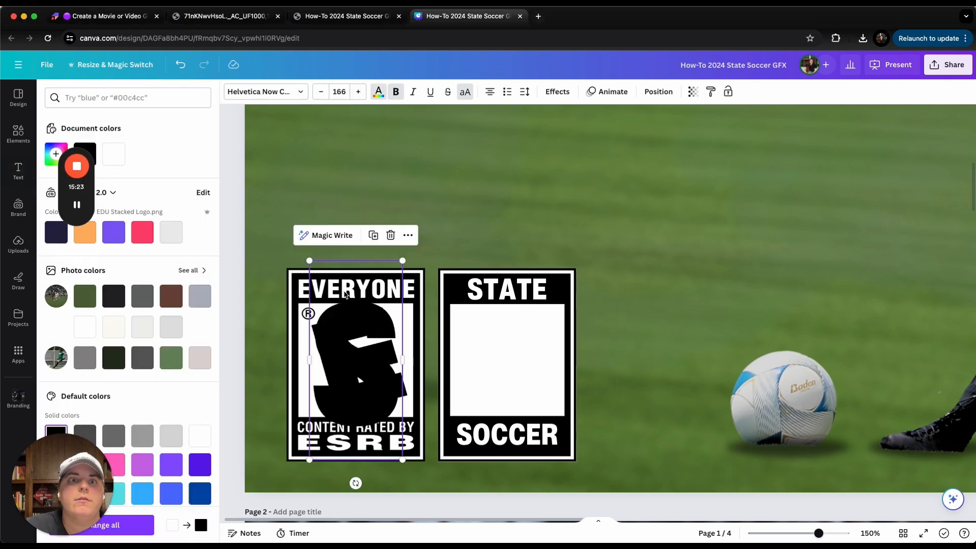
drag(317, 272, 329, 275)
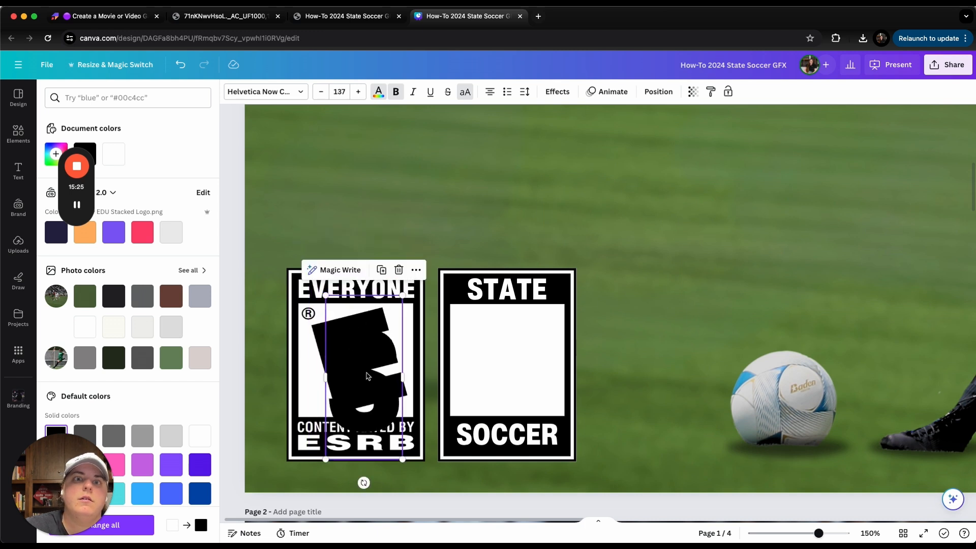
drag(364, 462, 397, 461)
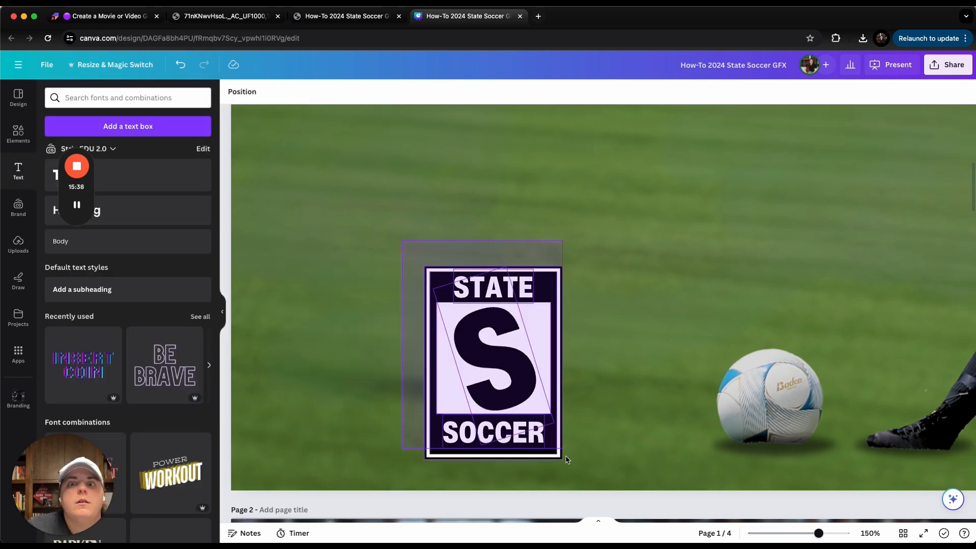
- Group all parts of the STATE SOCCER label and move the group to page 1's lower-left corner
click(521, 414)
click(503, 244)
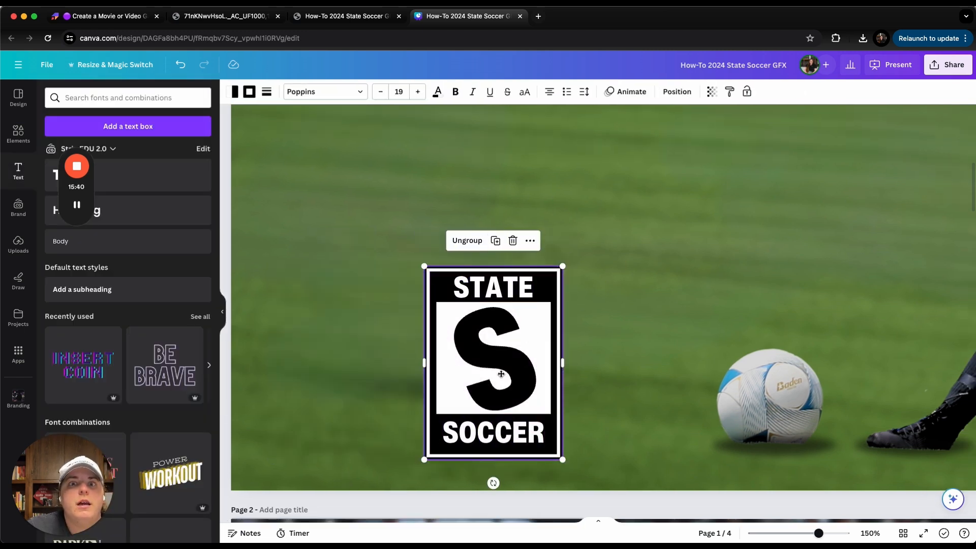
drag(501, 374, 361, 364)
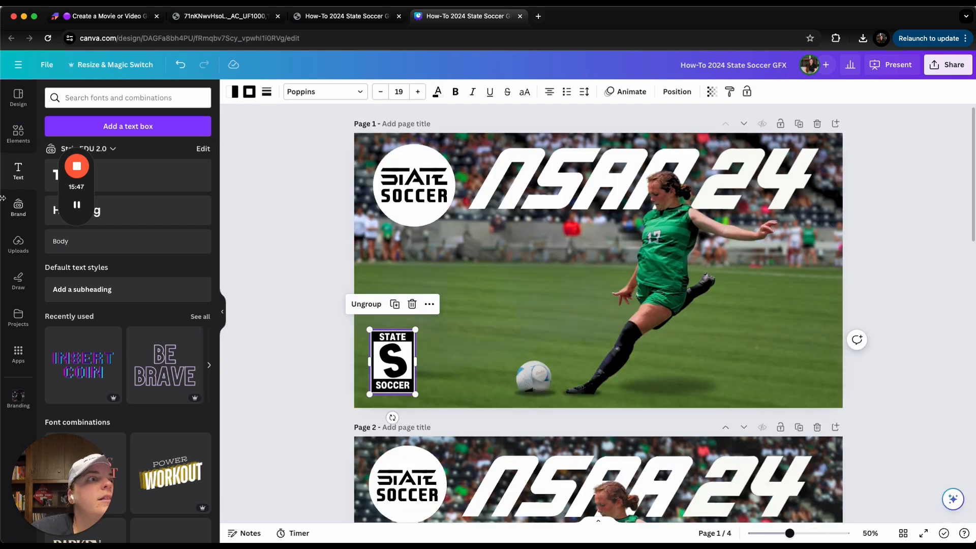
- Add the uploaded Striv Sports and NFHS Network logos and place them side by side near page 1's lower-right corner
click(19, 243)
scroll(91, 215, up, 2)
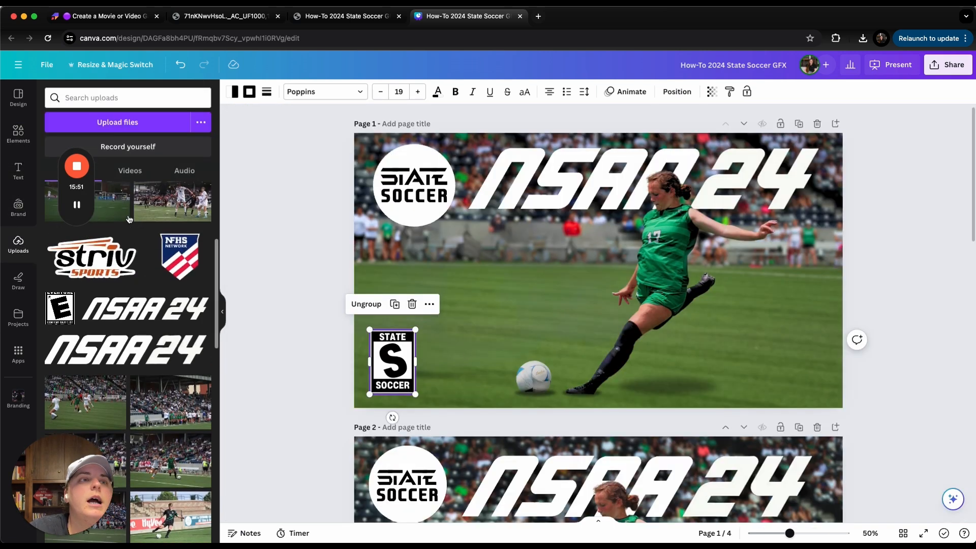
click(89, 273)
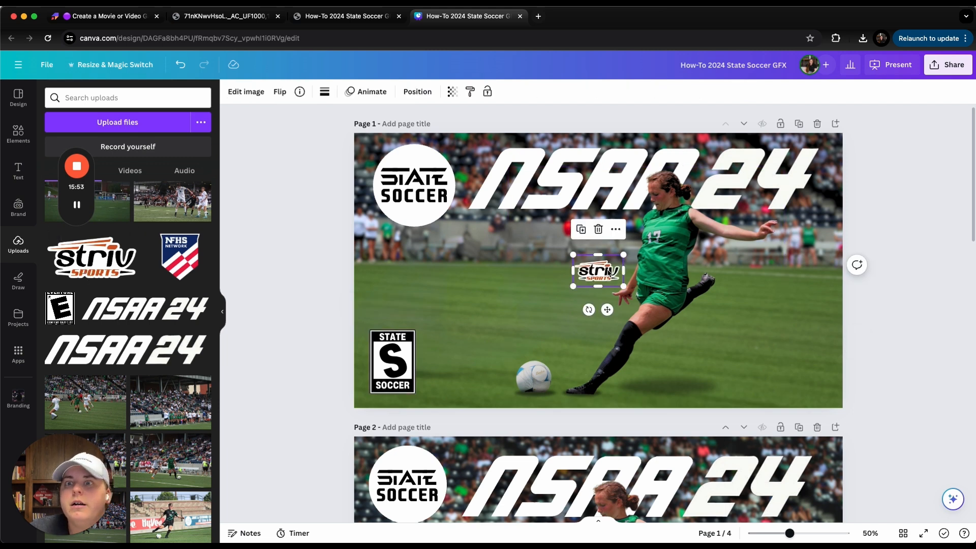
drag(599, 270, 745, 381)
click(180, 257)
drag(598, 270, 790, 378)
- Give the NFHS Network logo a white Outline shadow of size 45 and fit it slightly smaller beside the Striv logo
click(247, 92)
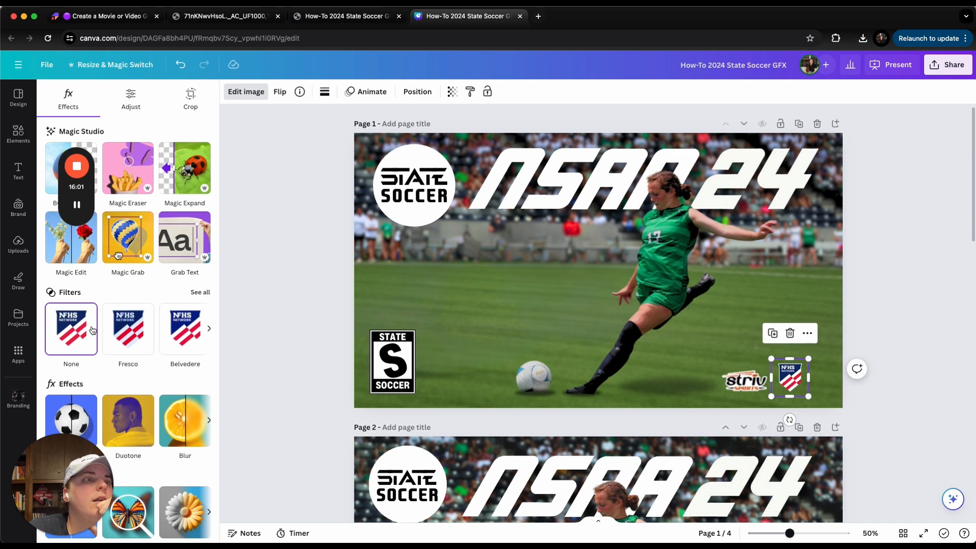
scroll(93, 411, down, 1)
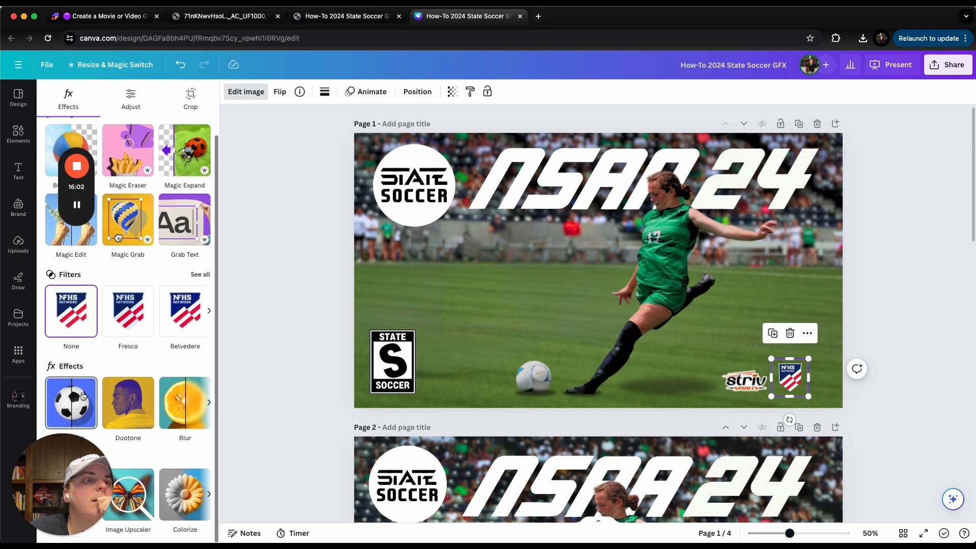
click(83, 395)
click(202, 219)
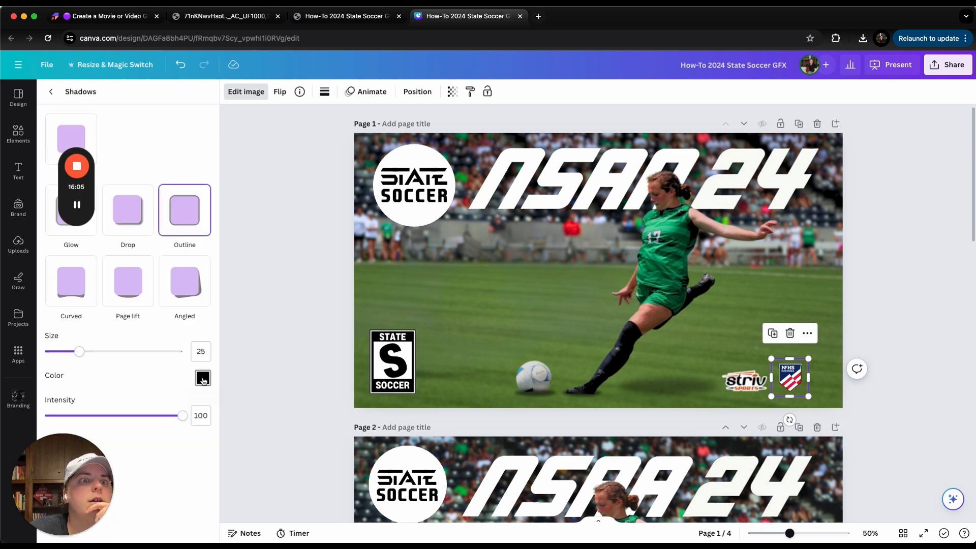
click(203, 379)
drag(209, 448, 199, 395)
click(102, 353)
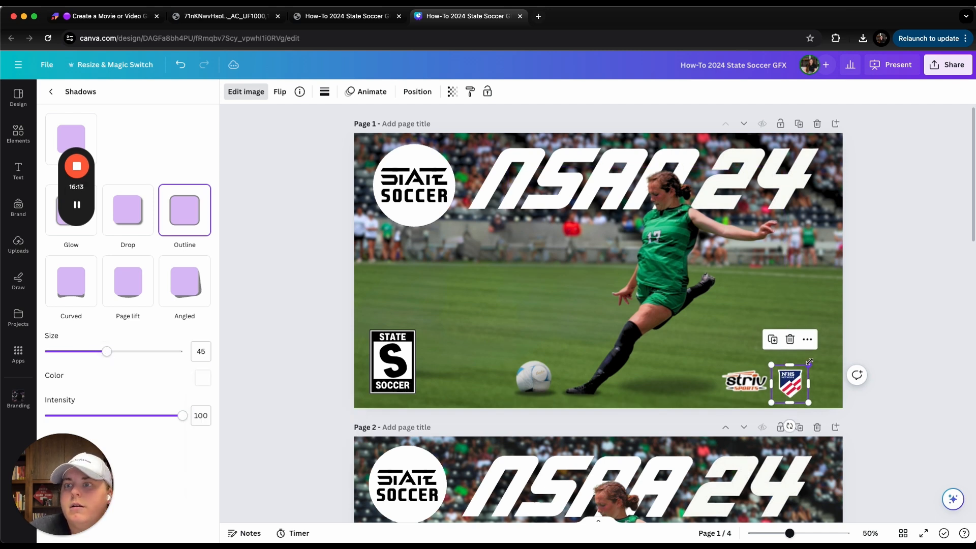
drag(792, 377, 794, 382)
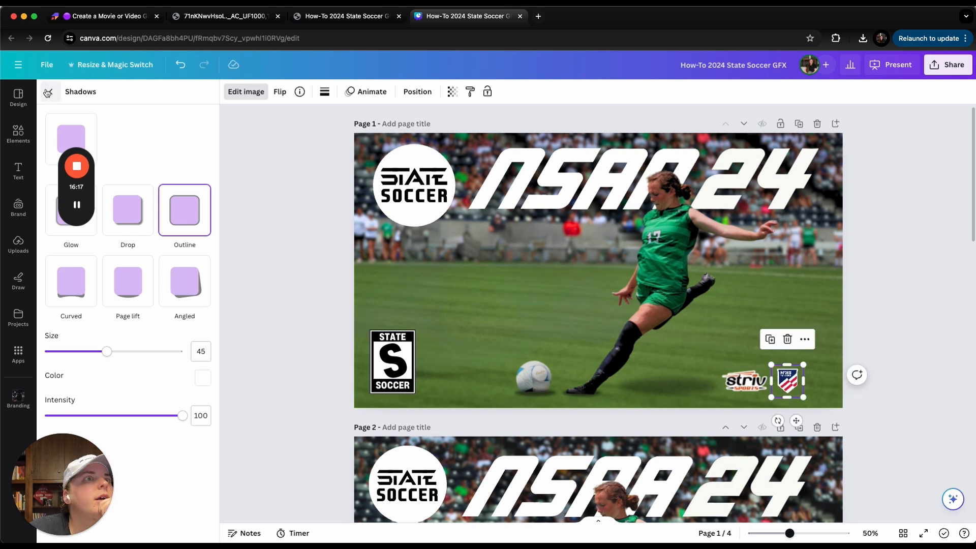
- Search the uploads for nsaa, add the colour NSAA state logo, and place it by the sponsor logos
click(51, 92)
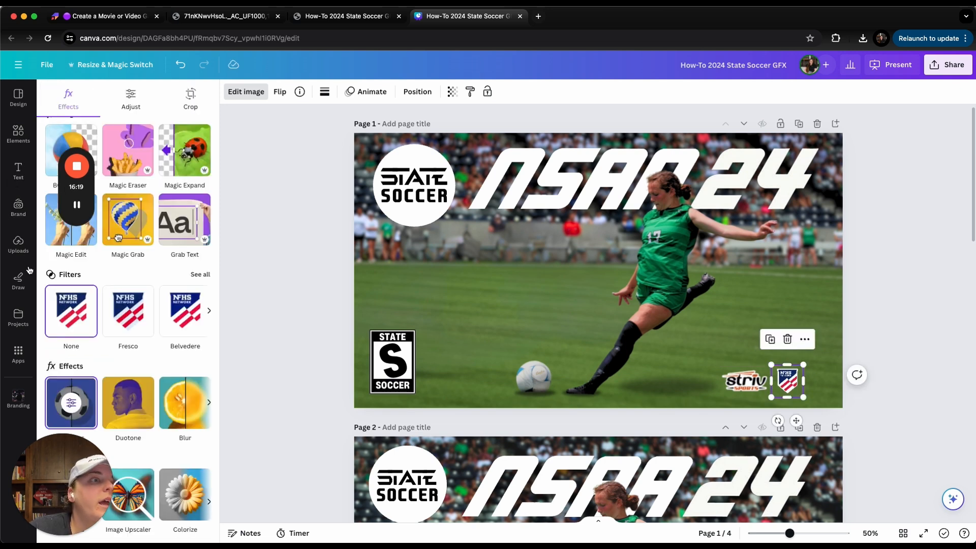
click(18, 244)
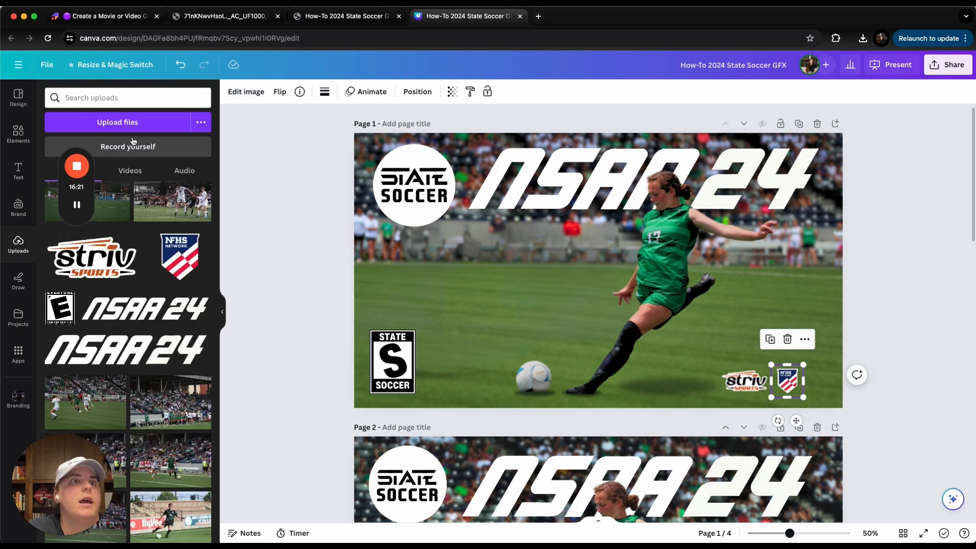
click(106, 95)
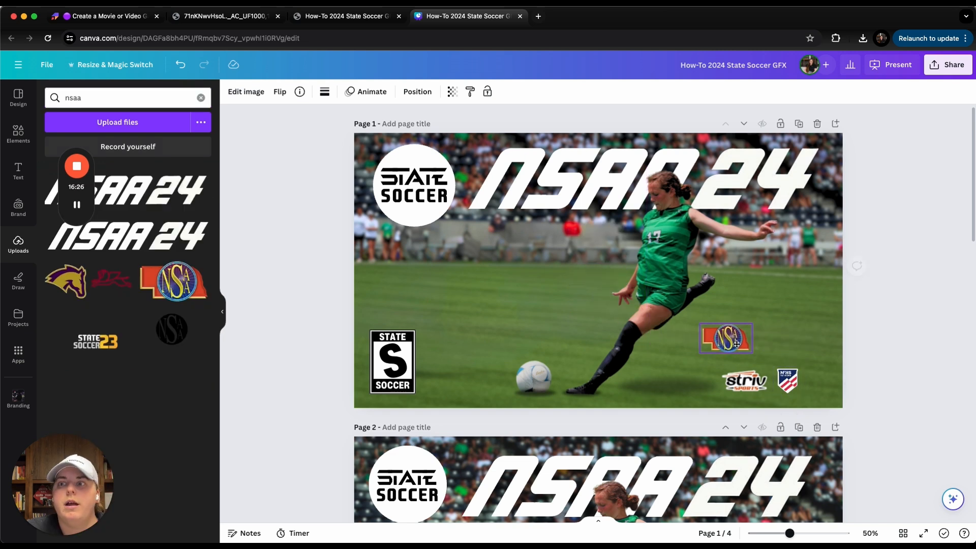
drag(730, 338, 787, 380)
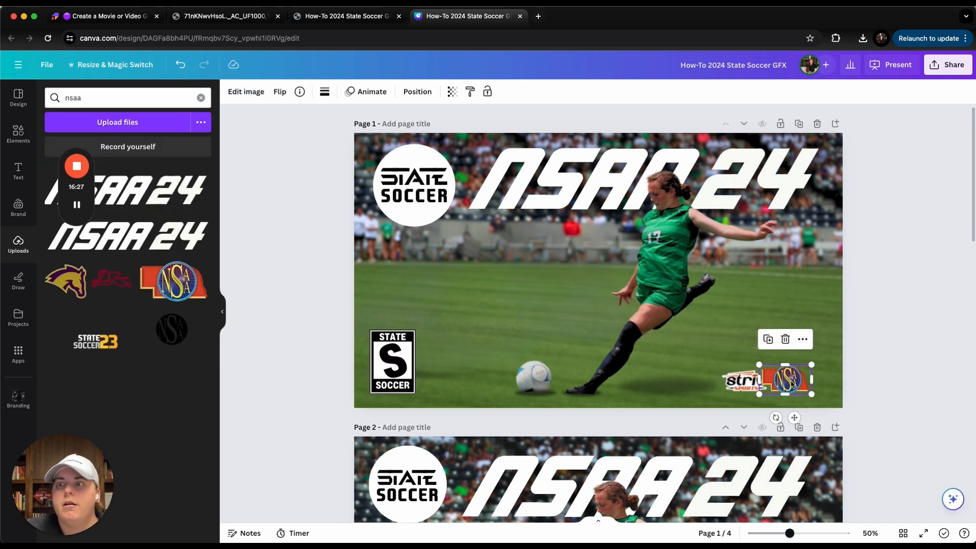
- Give the NSAA logo a white Outline shadow of size 64
click(246, 91)
click(76, 458)
click(184, 210)
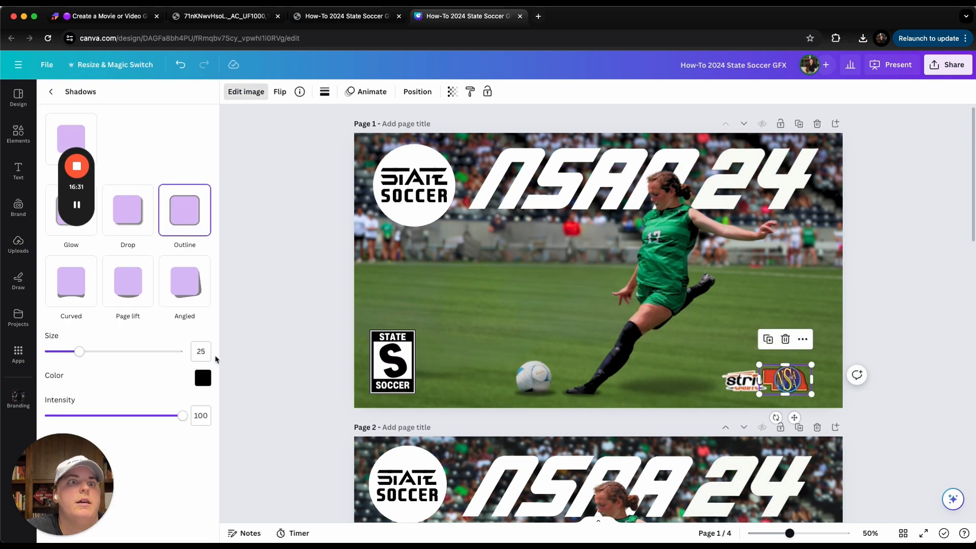
click(203, 378)
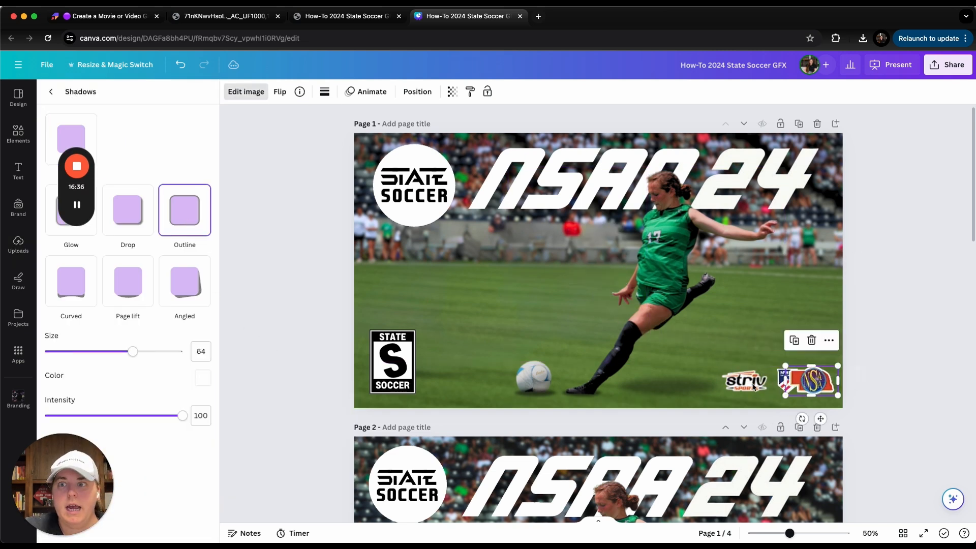
- Arrange the Striv, NFHS and NSAA logos in an evenly spaced row at page 1's lower-right corner
mouse_move(733, 388)
mouse_down()
mouse_move(784, 387)
mouse_move(727, 385)
mouse_up()
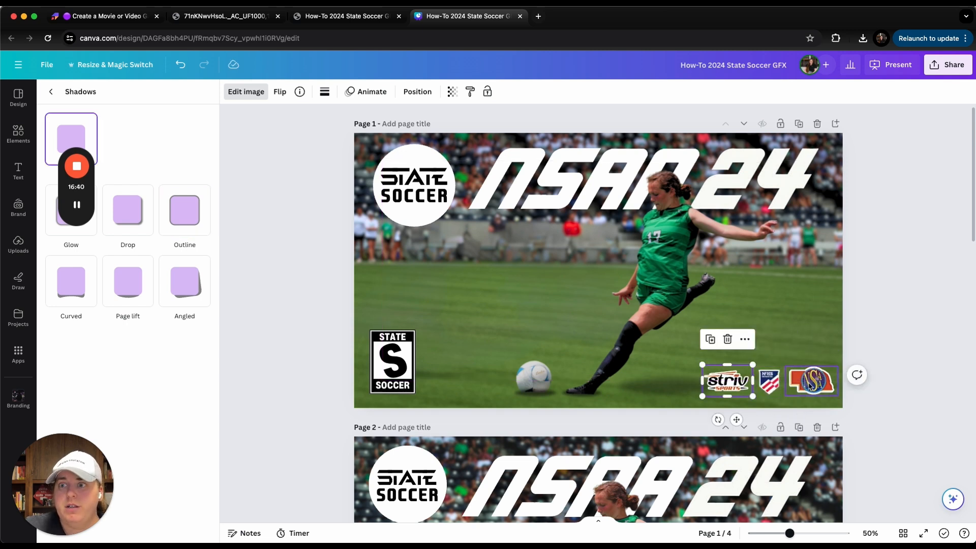
click(810, 386)
drag(806, 383, 813, 379)
click(741, 332)
click(827, 303)
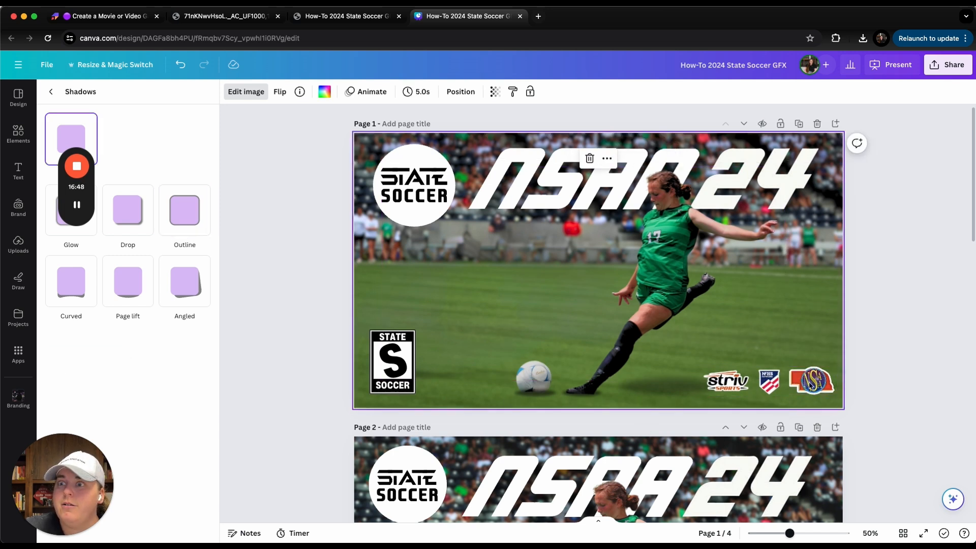
shift+click(786, 387)
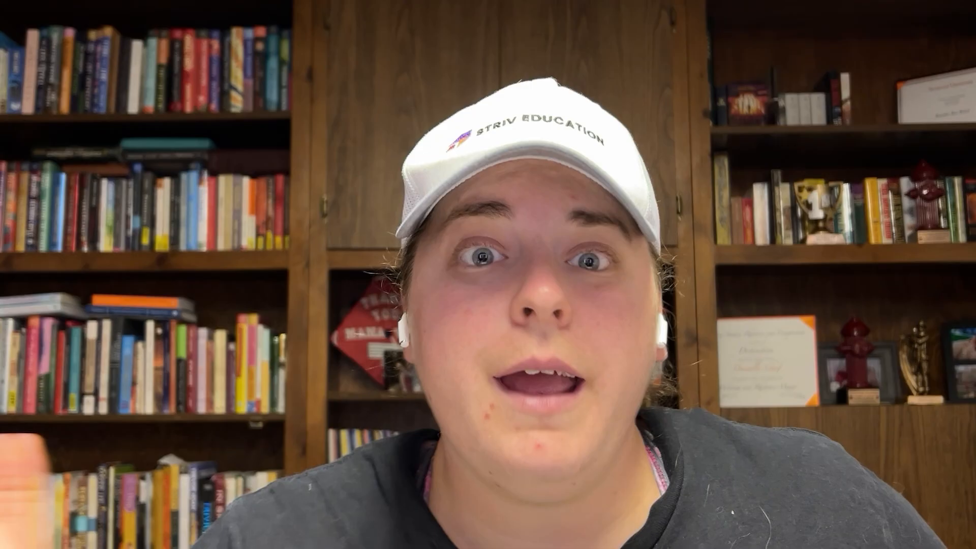